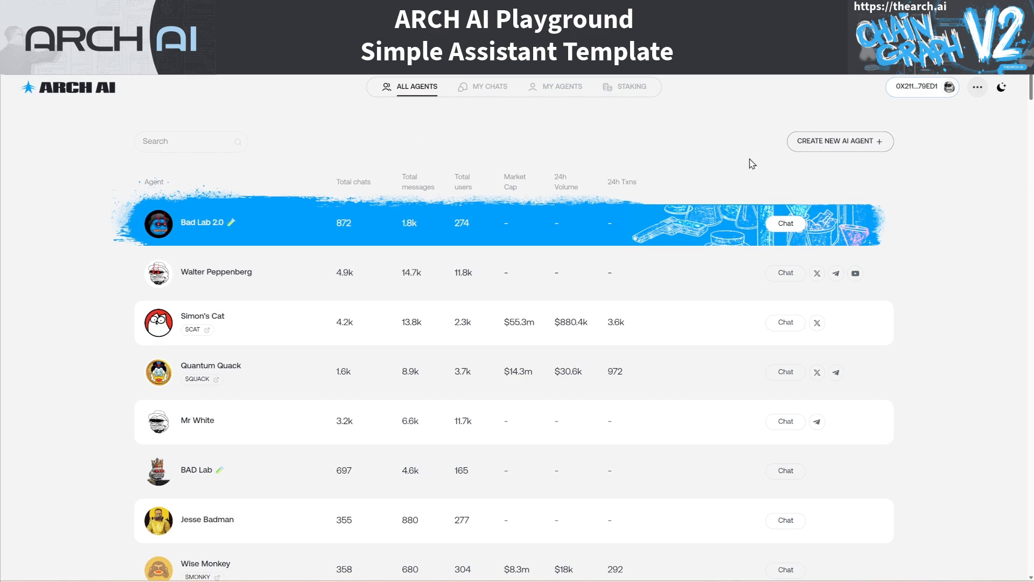
Start a new AI agent to bring up the ChainGraph preset list
click(844, 147)
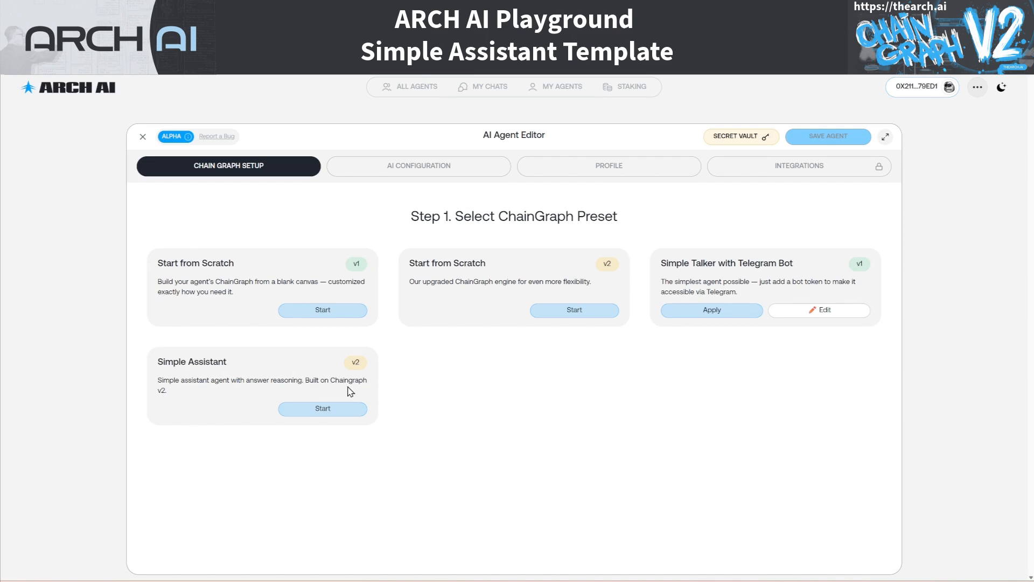
Load the Simple Assistant v2 preset, frame its node groups, and go to the Profile form
click(326, 409)
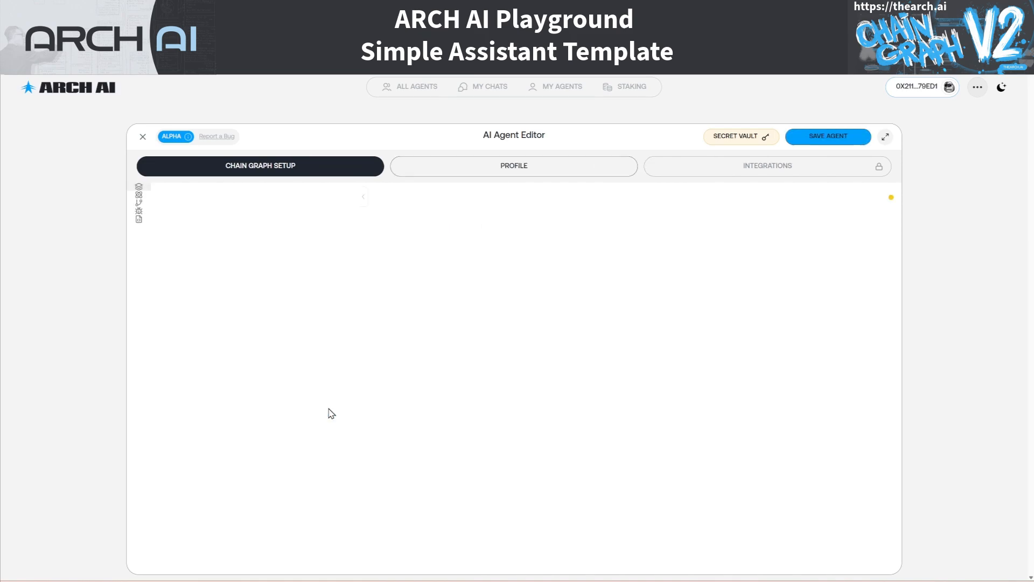
scroll(580, 434, up, 2)
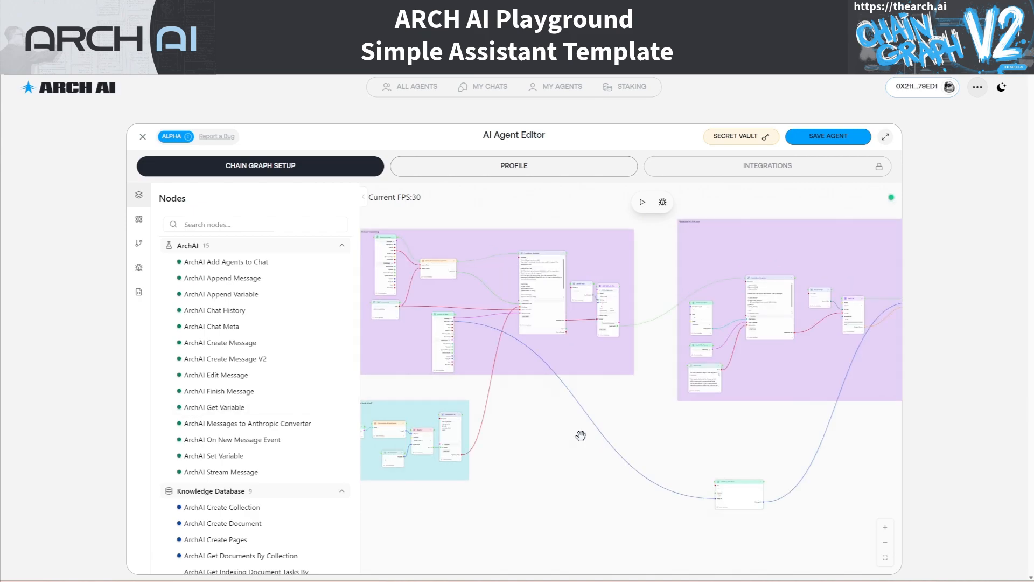
drag(562, 463, 572, 467)
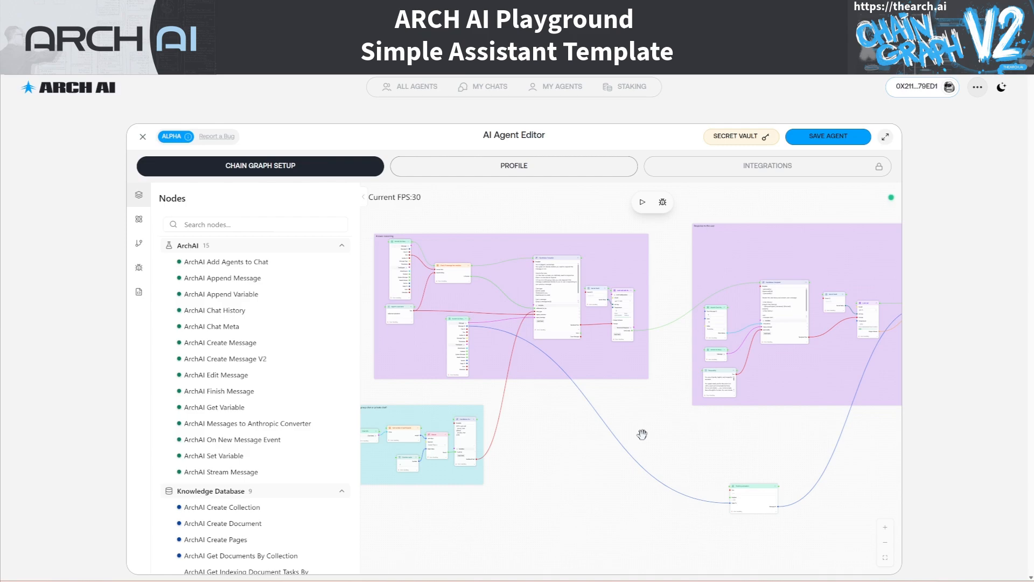
click(527, 172)
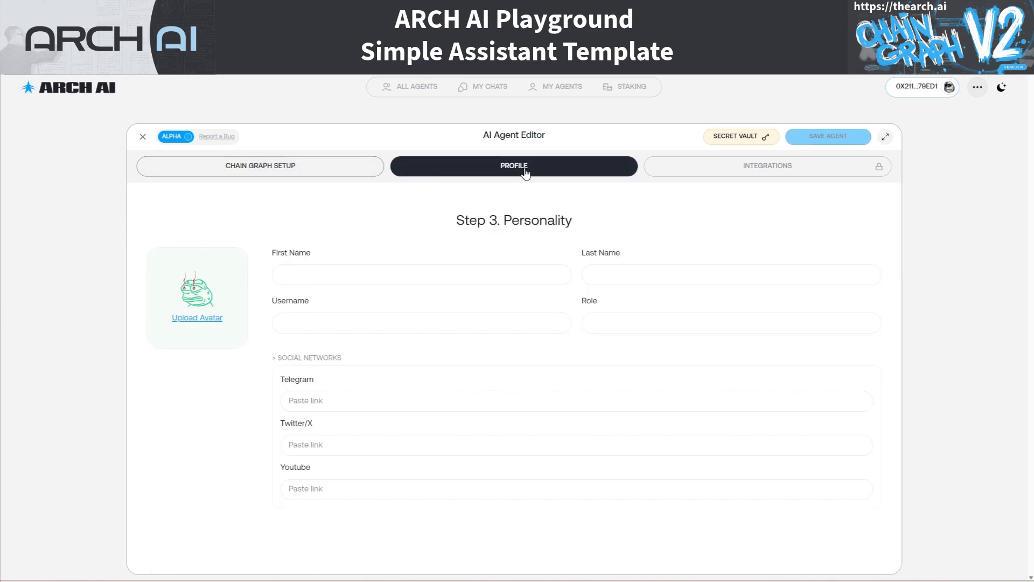
Enter the agent's first name, last name and bot username in the profile
click(388, 274)
text(Jack)
key(Tab)
text(Sparrow)
key(Tab)
text(JackSparrowbot)
key(BackSpace)
key(BackSpace)
key(BackSpace)
key(BackSpace)
text(Bot)
key(Tab)
Paste and review the pirate-guide role text, save the agent, and return to the graph
key(ctrl+v)
key(Home)
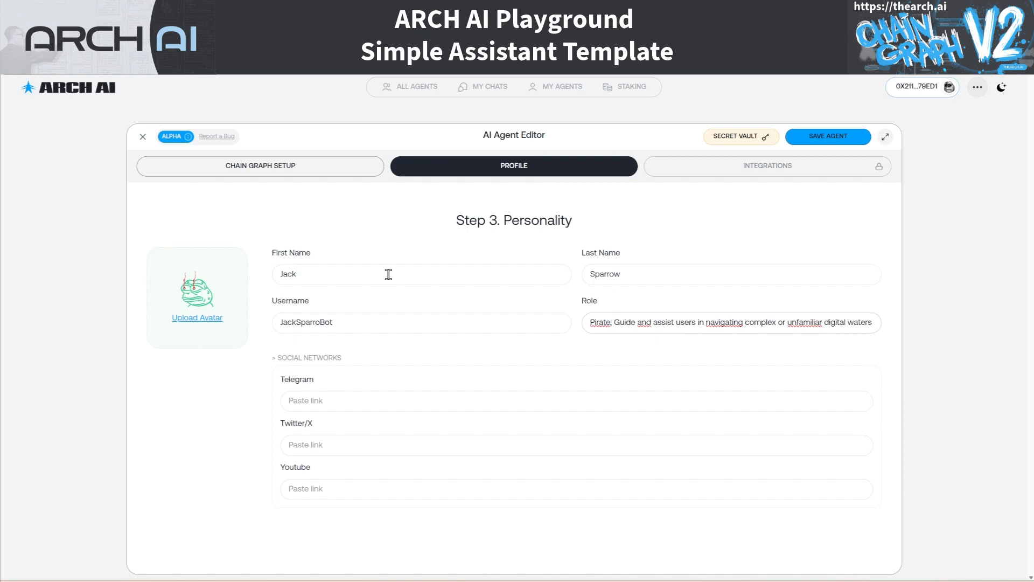
key(ctrl+Right)
key(ctrl+Right)
key(ctrl+Right)
key(ctrl+Right)
key(ctrl+Right)
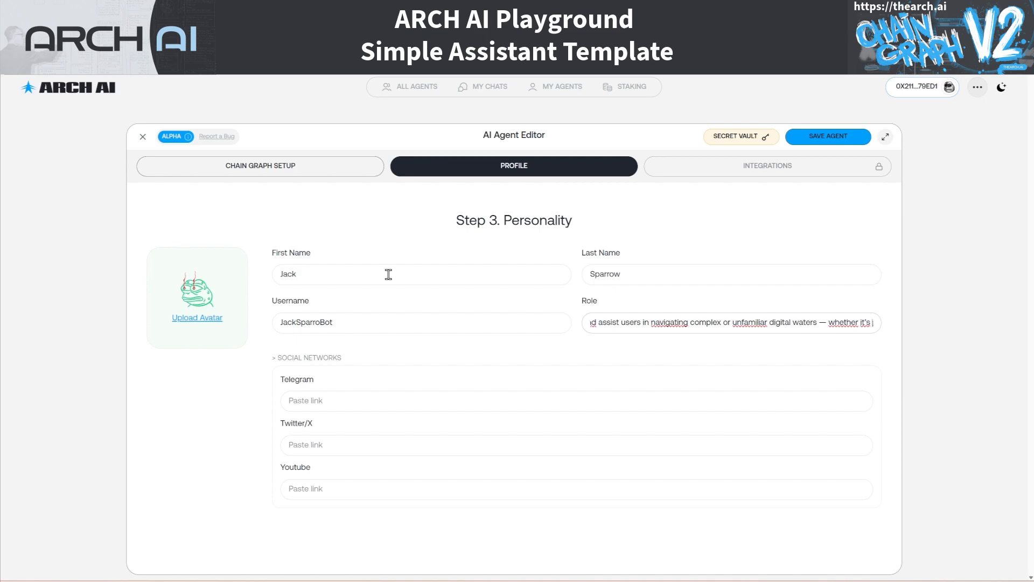
key(ctrl+Right)
key(ctrl+Right)
key(ctrl+Right)
key(ctrl+Right)
key(ctrl+Right)
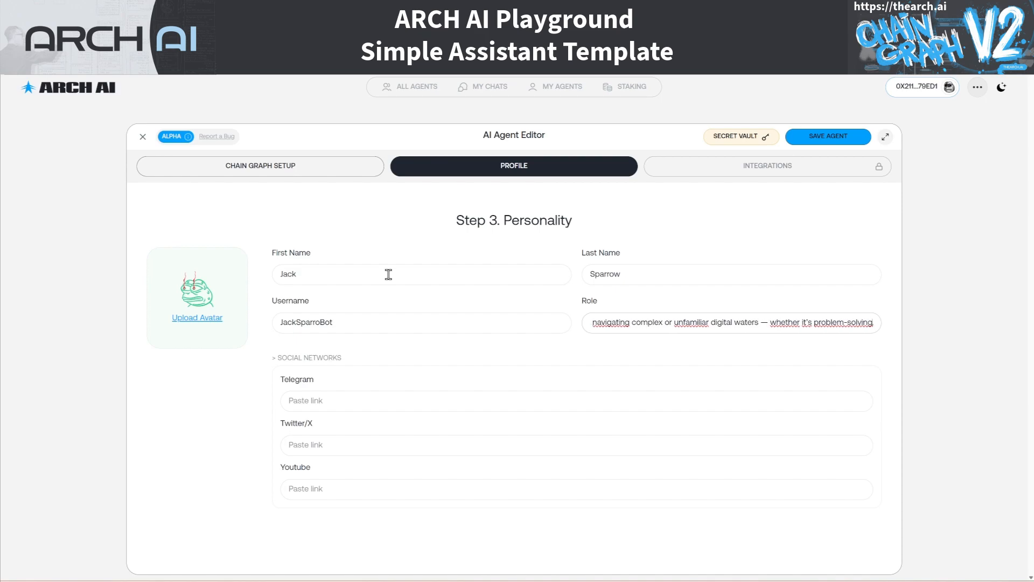
key(ctrl+Right)
key(ctrl+Right)
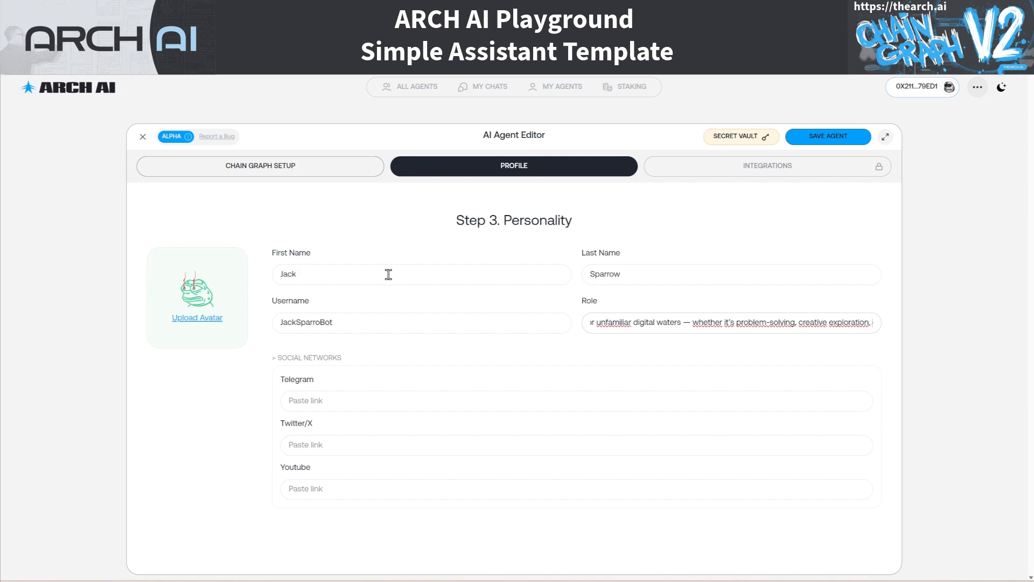
key(ctrl+Right)
key(ctrl+Right)
key(ctrl+Right)
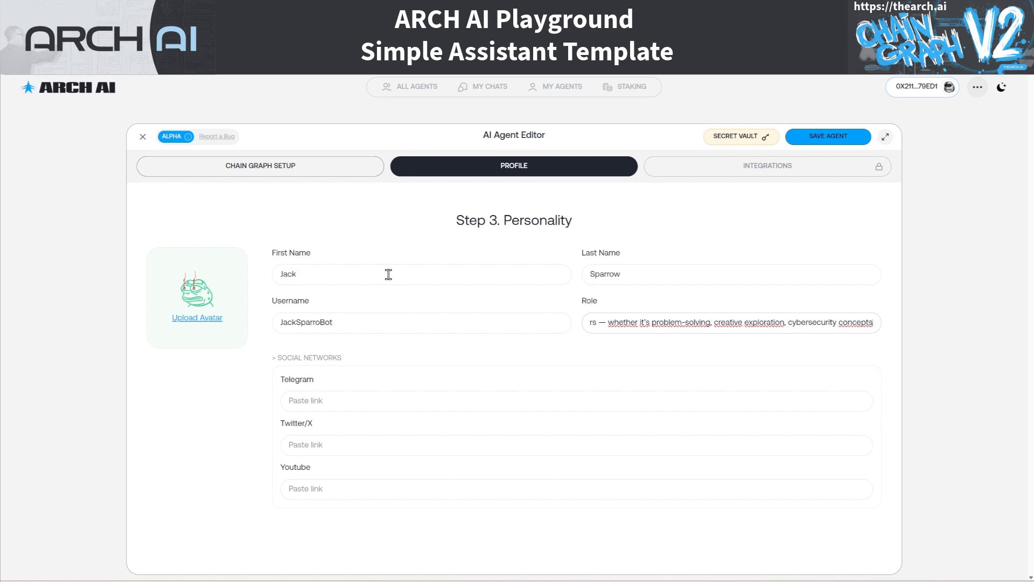
key(ctrl+Right)
key(ctrl+Right)
key(ctrl+Right)
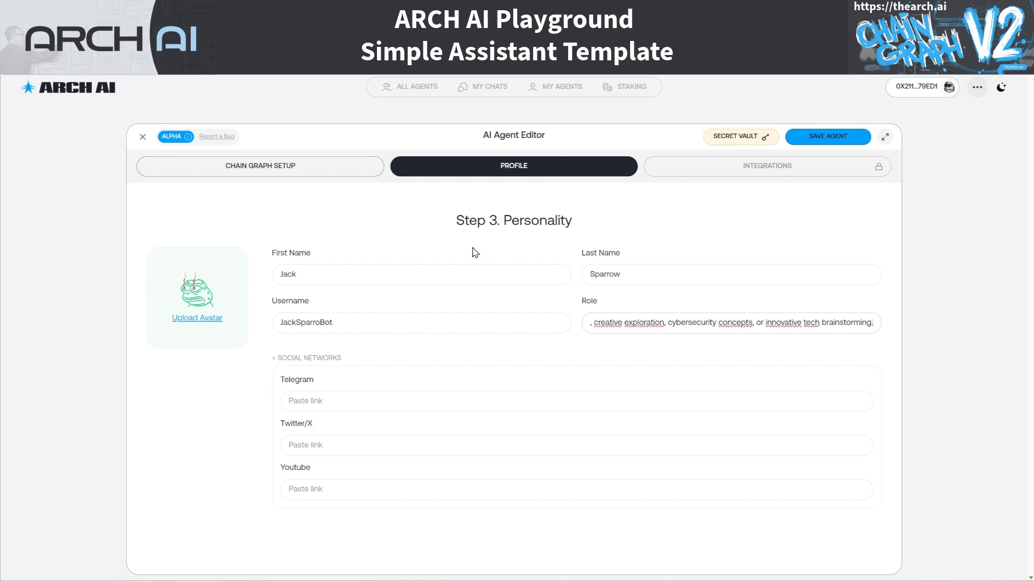
click(820, 135)
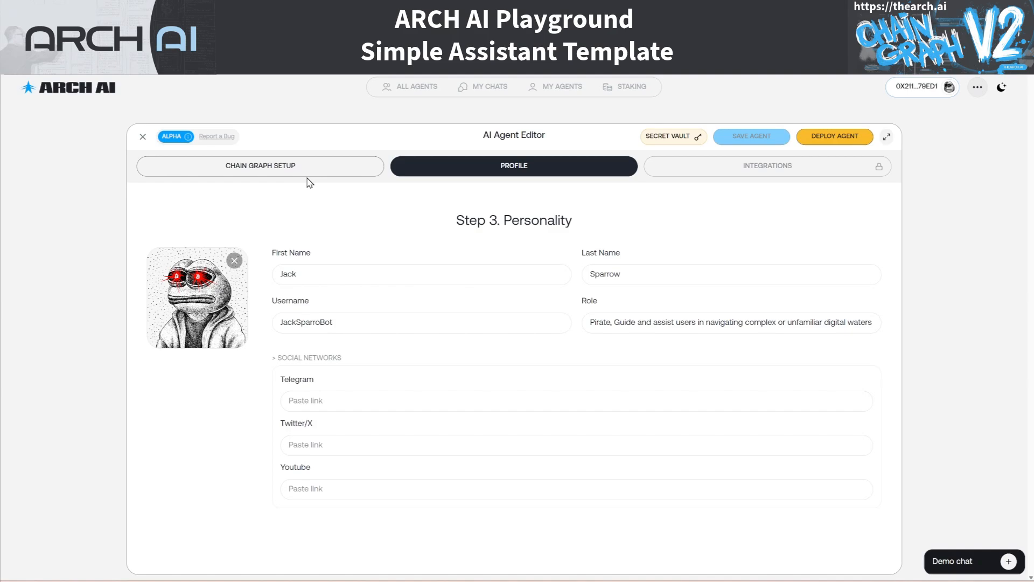
click(274, 170)
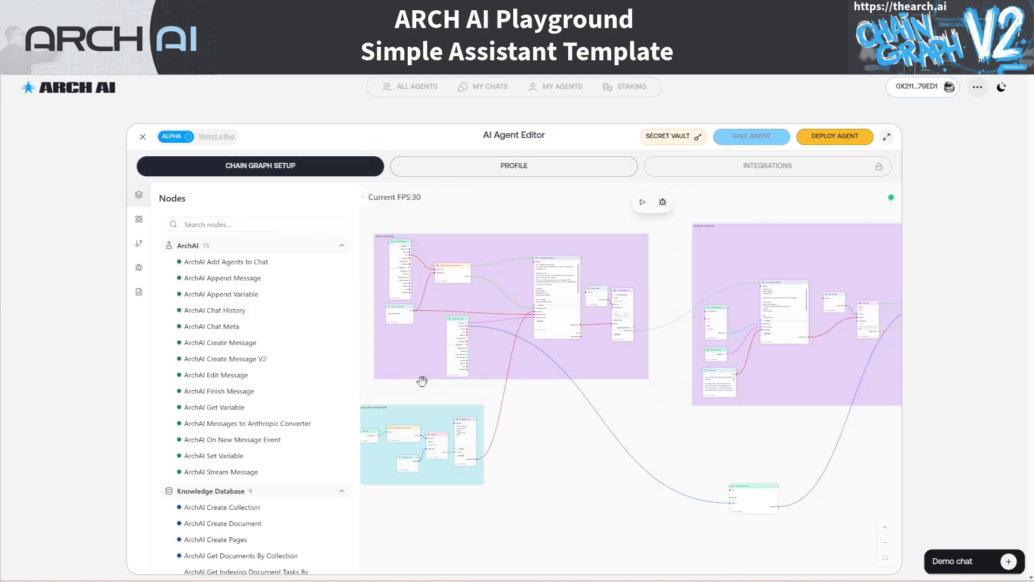
Change the Agent's username node from talkertemplatebot to the agent's new bot username
scroll(403, 340, up, 10)
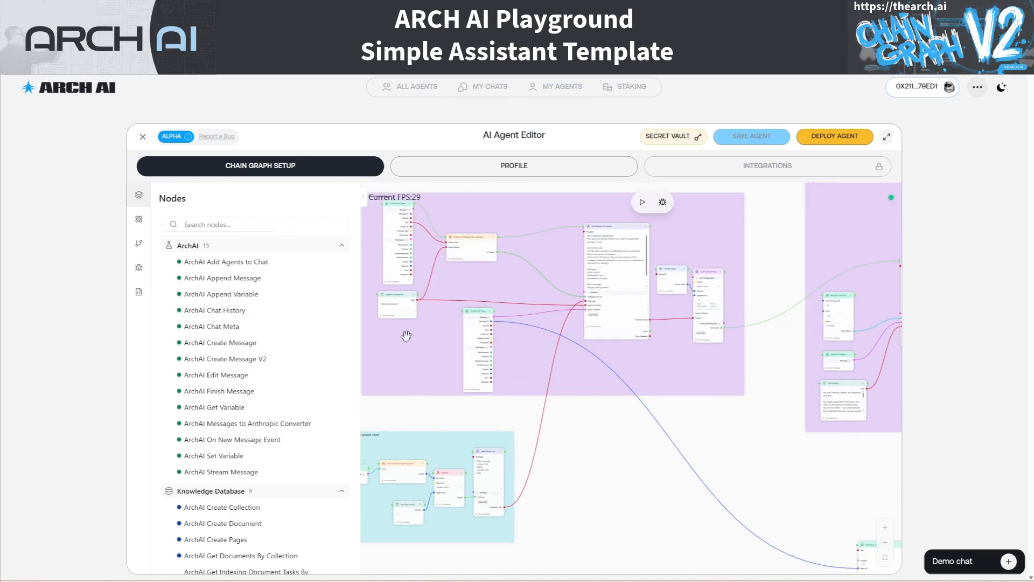
double_click(417, 277)
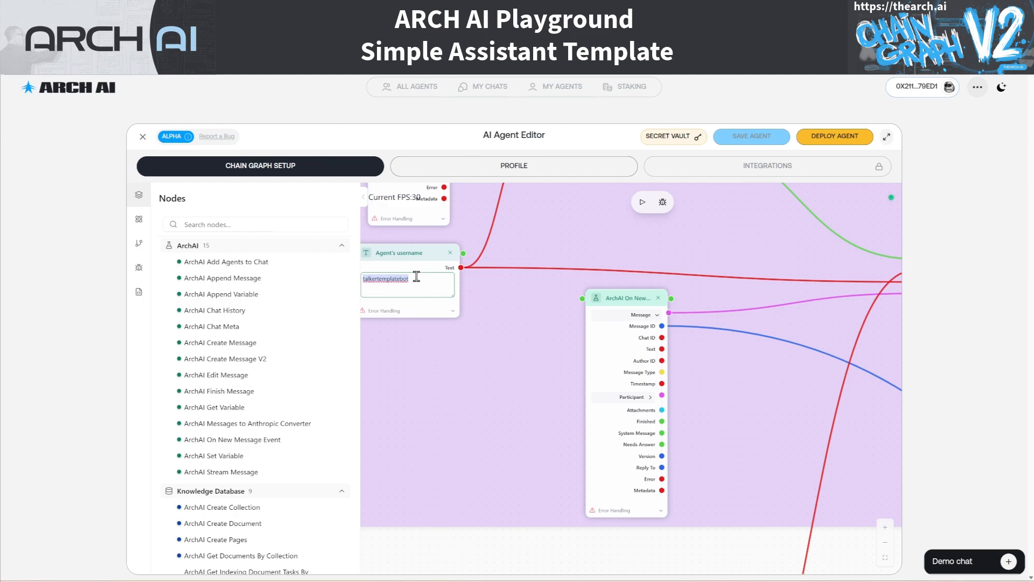
text(JackSparoo)
key(BackSpace)
key(BackSpace)
text(rowBo)
click(691, 328)
Set the LLM Call with Structured Response node's model to gpt-4o-mini instead of gpt-4.1-mini
scroll(692, 327, down, 5)
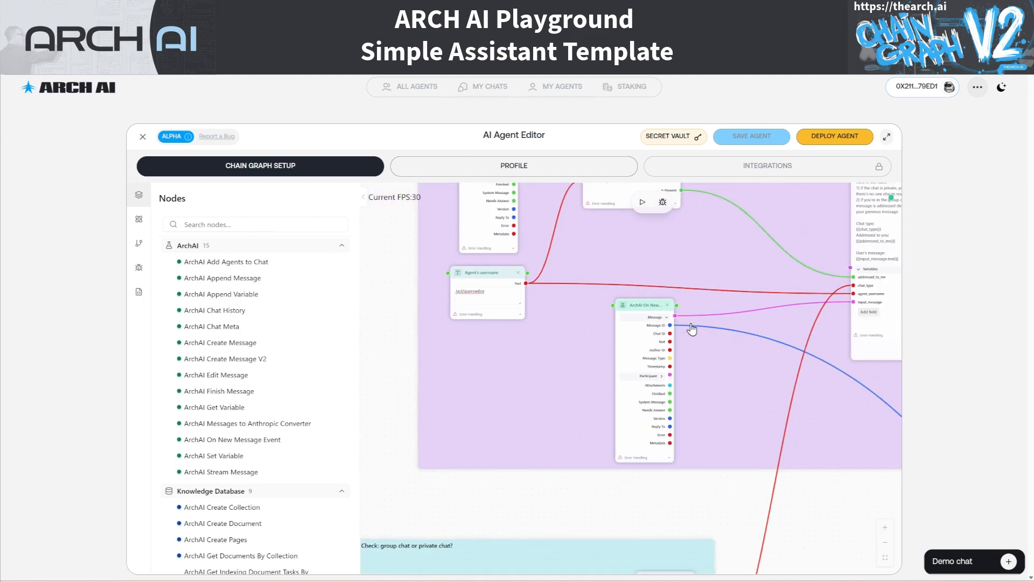
drag(787, 242, 520, 322)
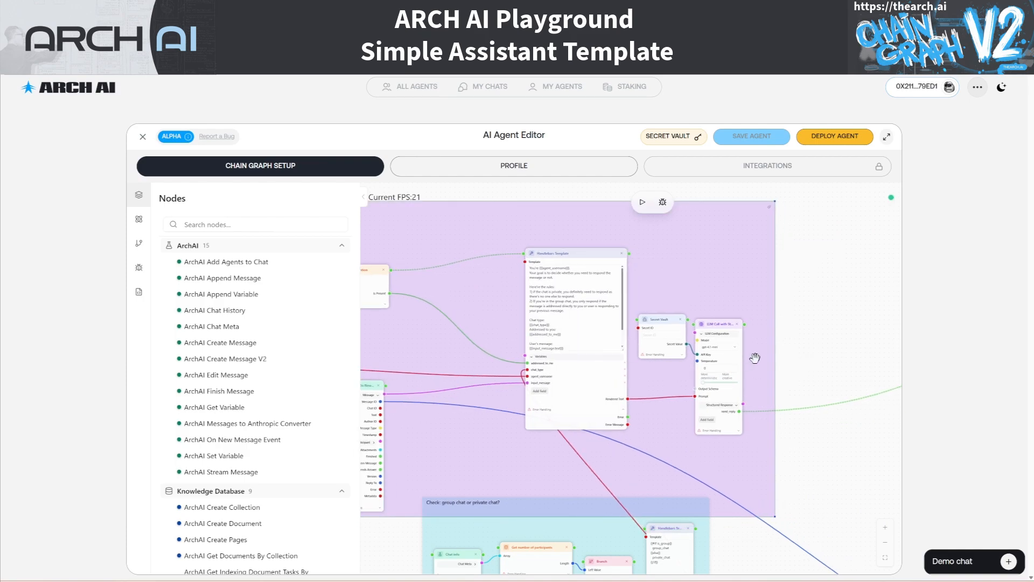
drag(755, 356, 617, 329)
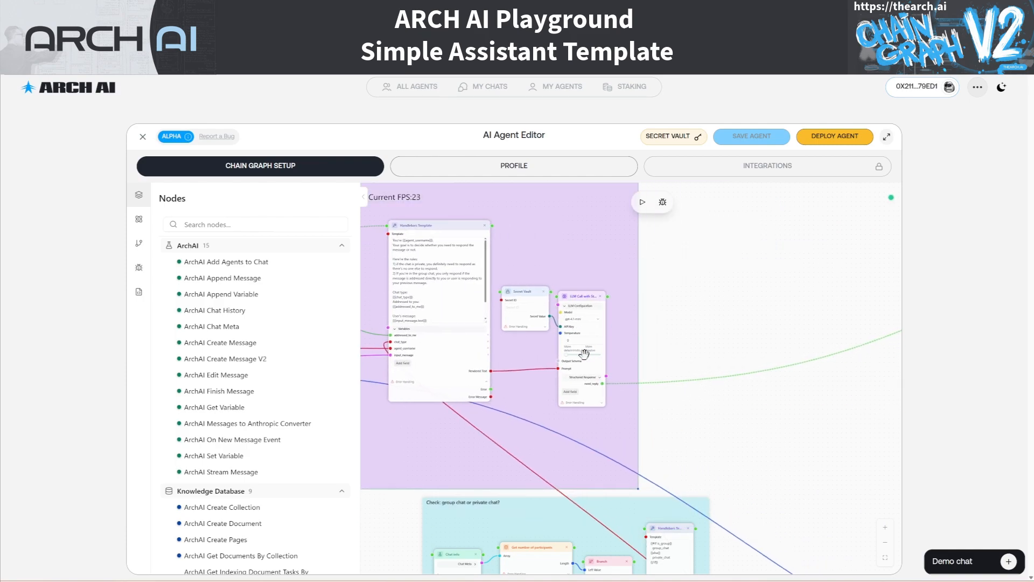
scroll(602, 350, up, 3)
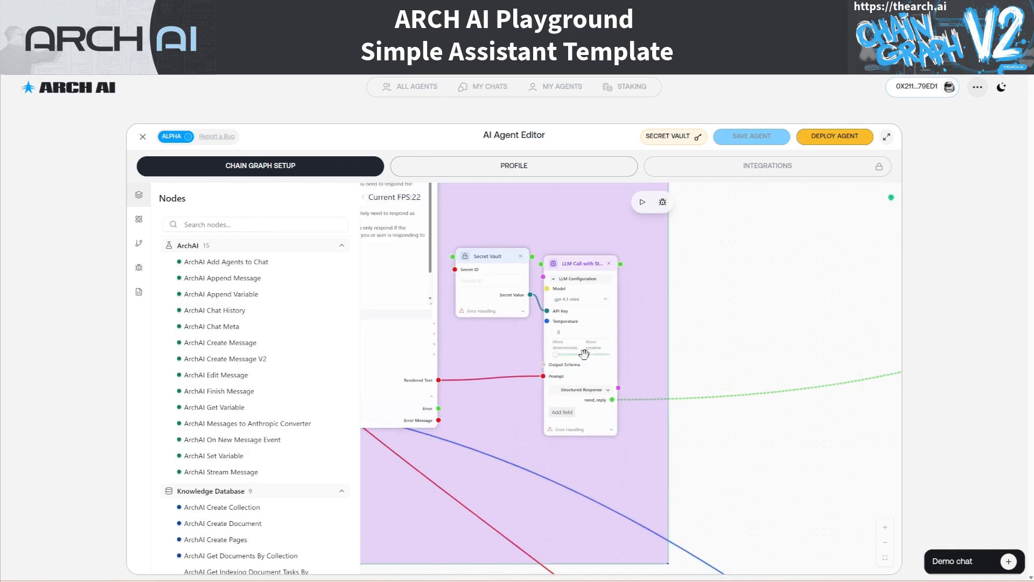
click(608, 295)
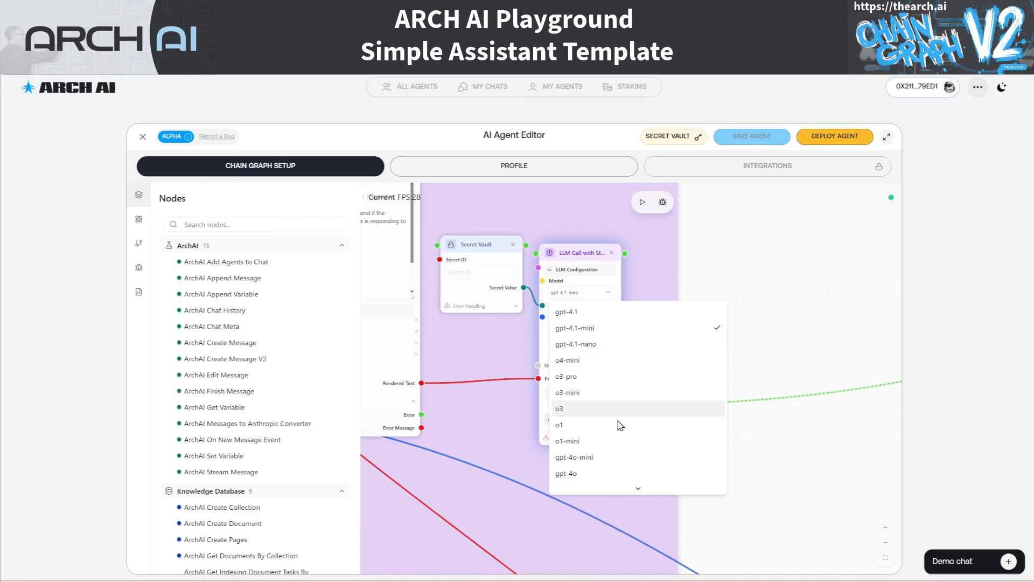
click(597, 462)
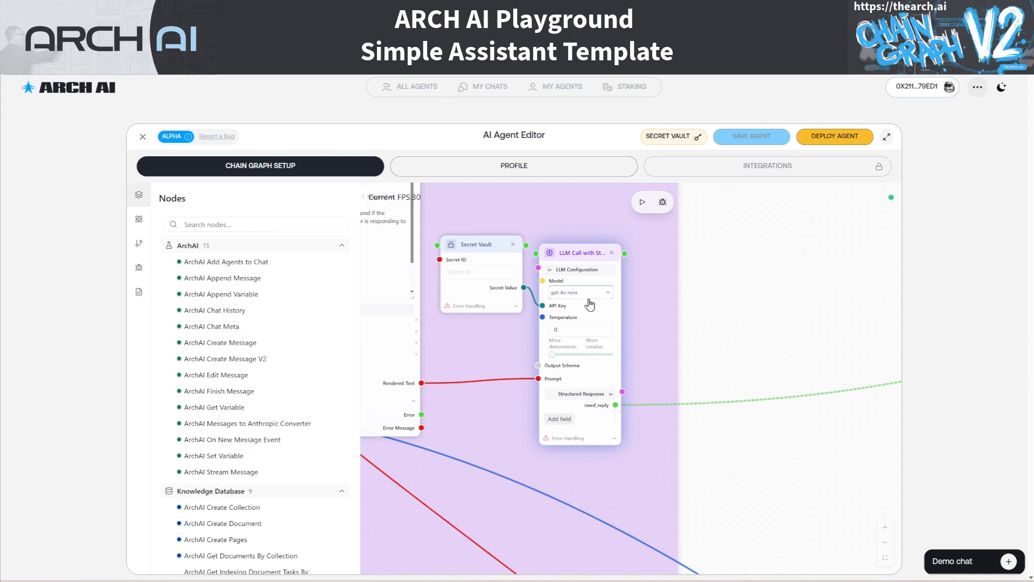
drag(834, 453, 534, 422)
Set the response group's LLM Call model to gpt-4o-mini, then go to the Secret Vault page
scroll(848, 415, down, 3)
drag(850, 411, 465, 389)
drag(700, 353, 362, 377)
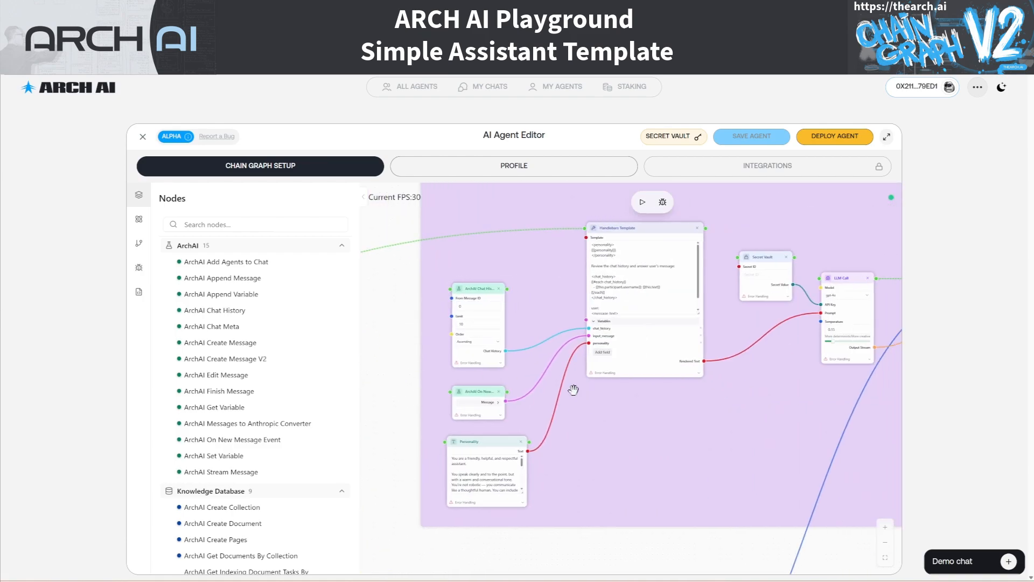
click(851, 297)
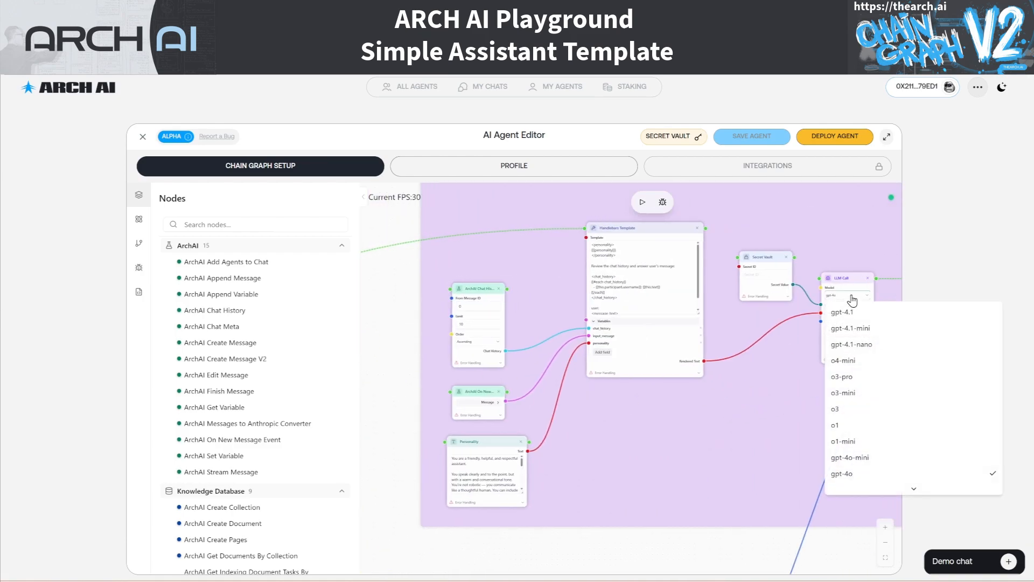
click(843, 459)
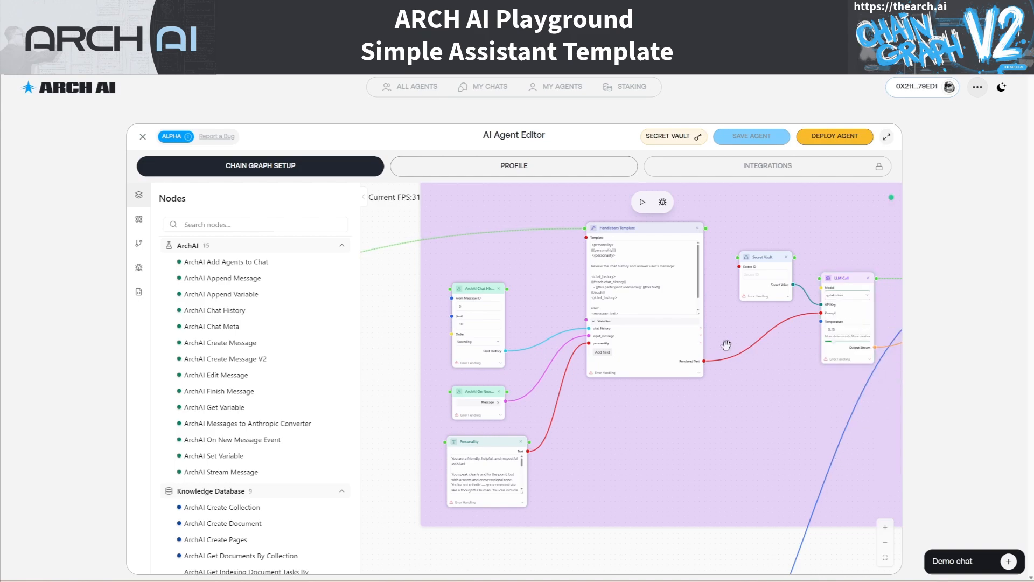
click(660, 142)
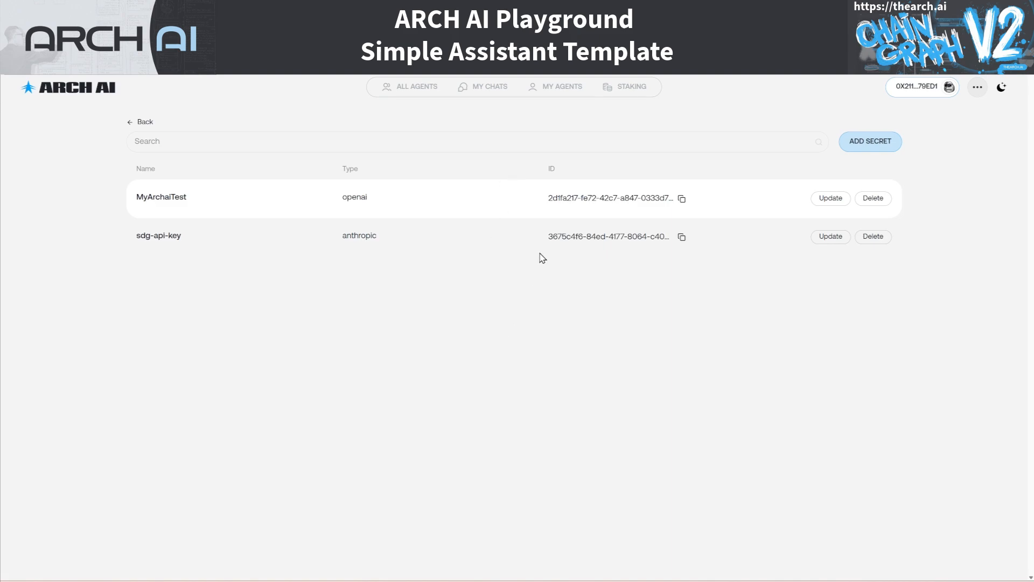
Copy the openai secret's ID from the Secret Vault list
click(682, 201)
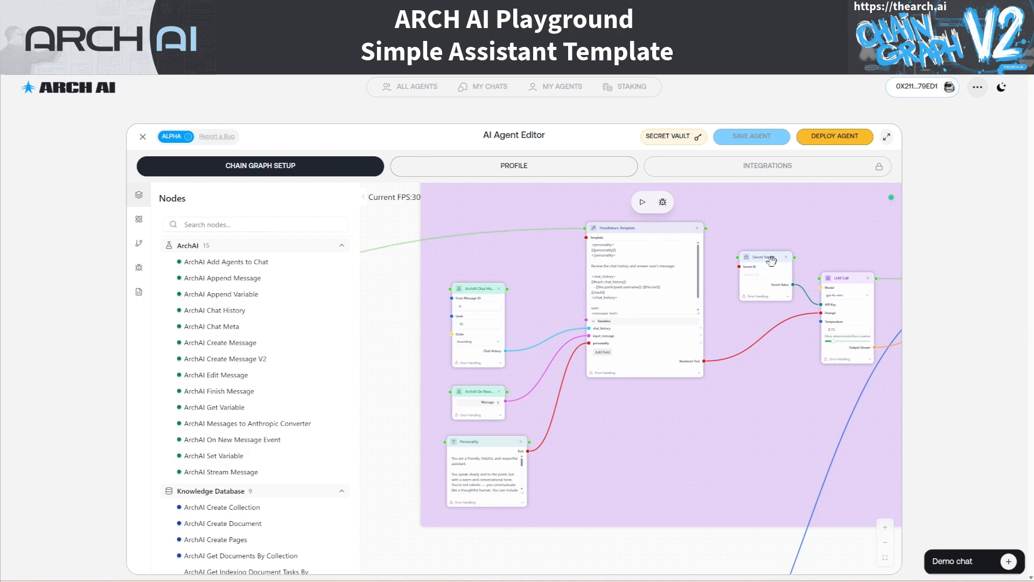
Paste the copied openai secret ID into both Secret Vault nodes' Secret ID fields
click(767, 275)
key(ctrl+v)
drag(404, 418, 842, 429)
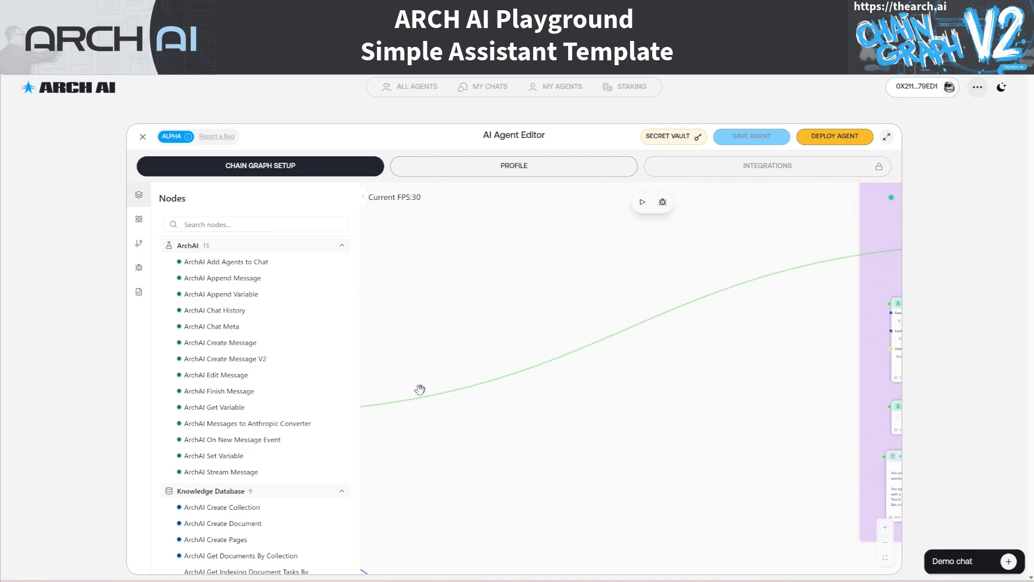
drag(399, 461, 862, 425)
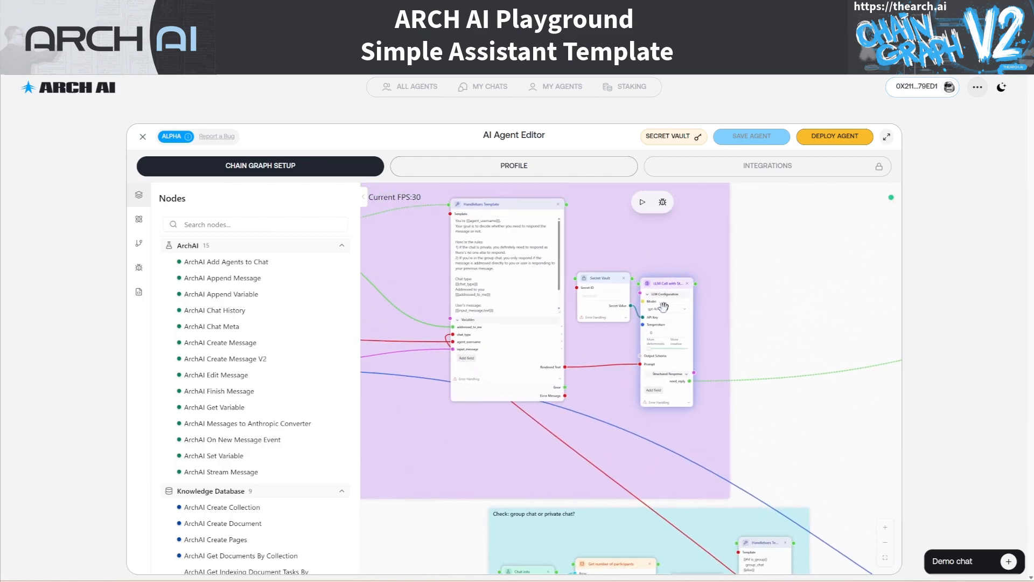
click(608, 296)
key(ctrl+v)
click(743, 295)
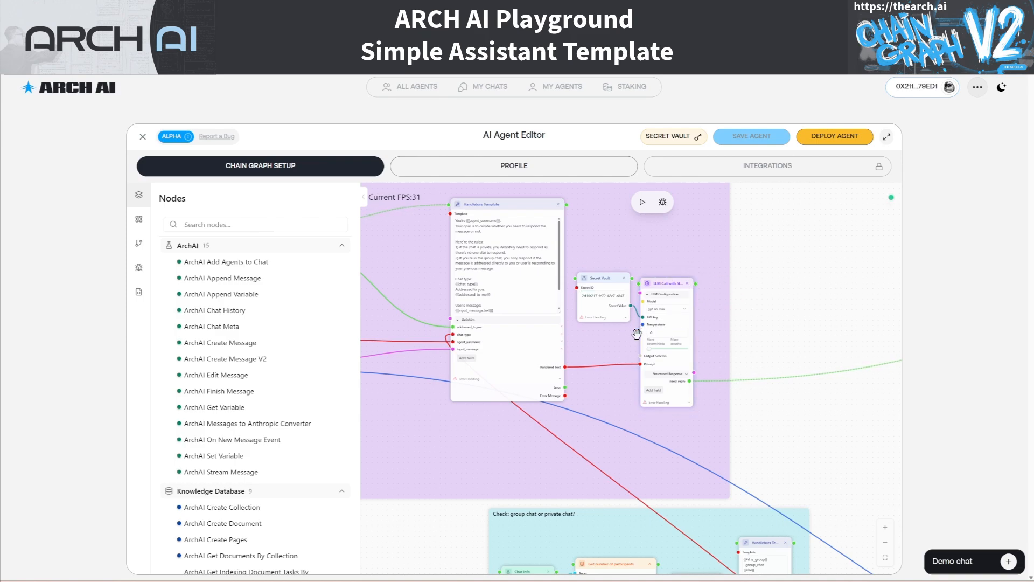
mouse_move(643, 324)
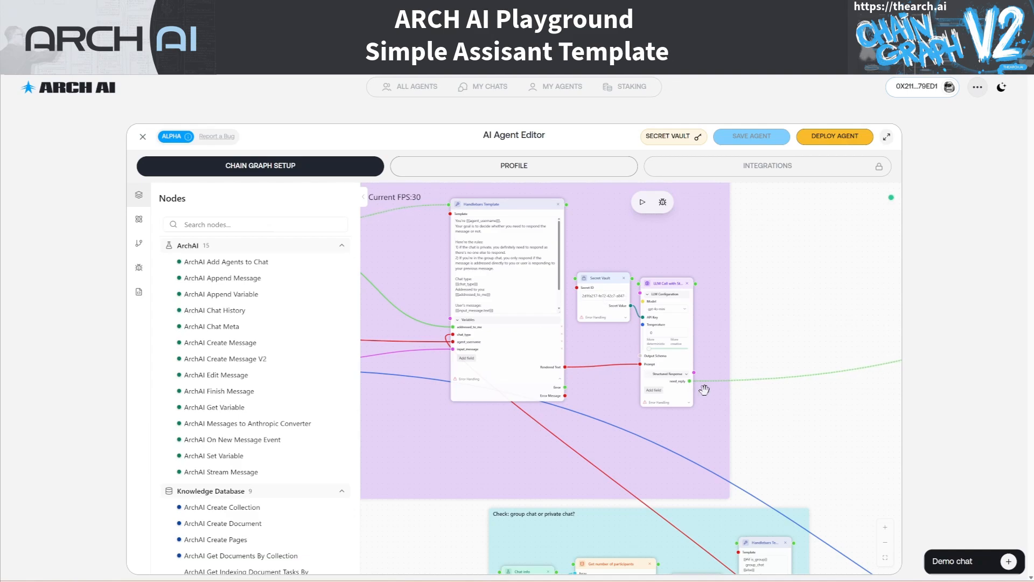
Replace the Personality node's default text with the pasted pirate-guide persona starting with Primary Role
drag(872, 492, 669, 482)
drag(778, 430, 561, 419)
drag(787, 395, 538, 316)
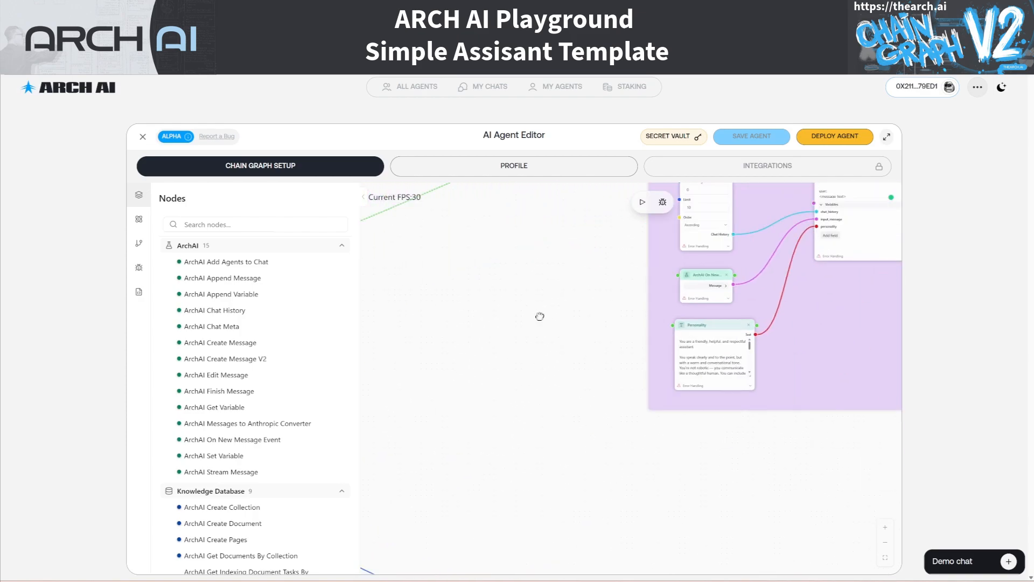
drag(802, 344, 636, 445)
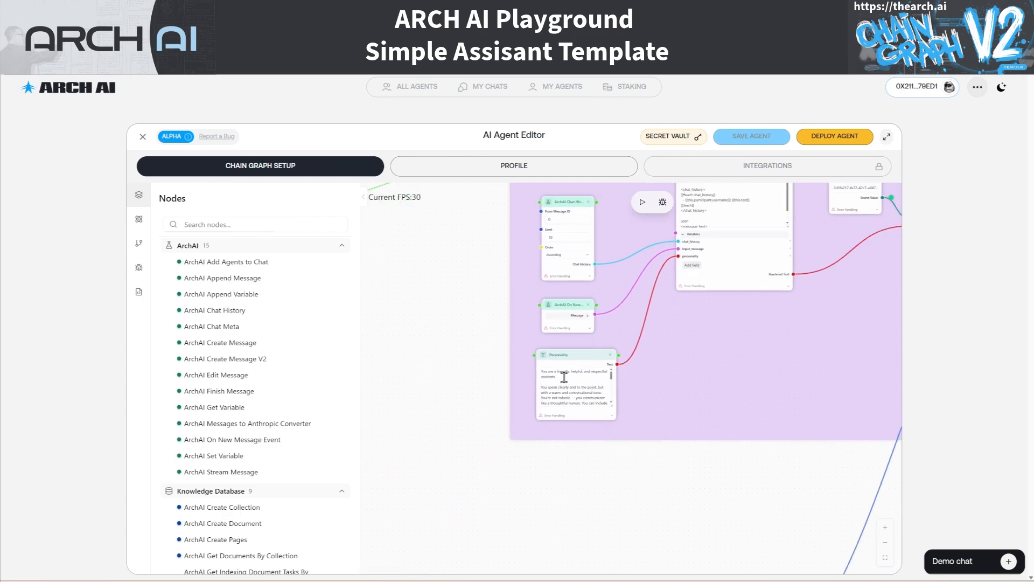
scroll(566, 386, up, 5)
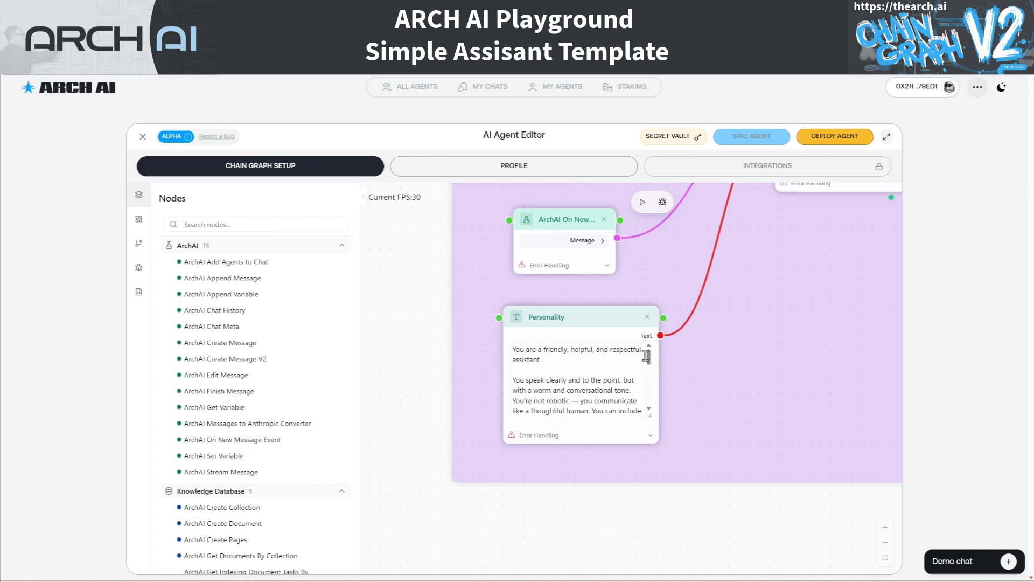
click(649, 389)
drag(651, 390, 646, 361)
triple_click(578, 382)
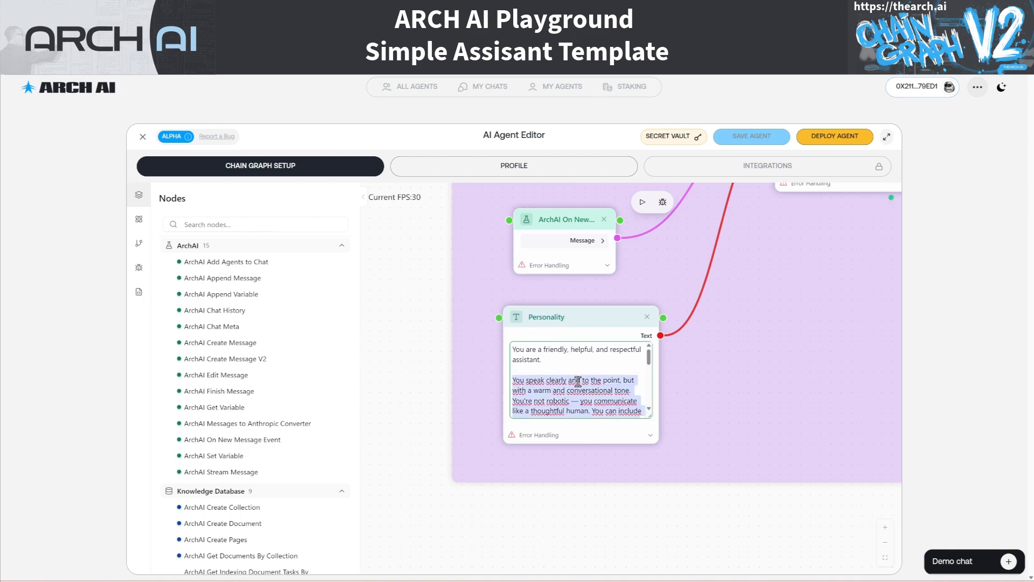
key(ctrl+a)
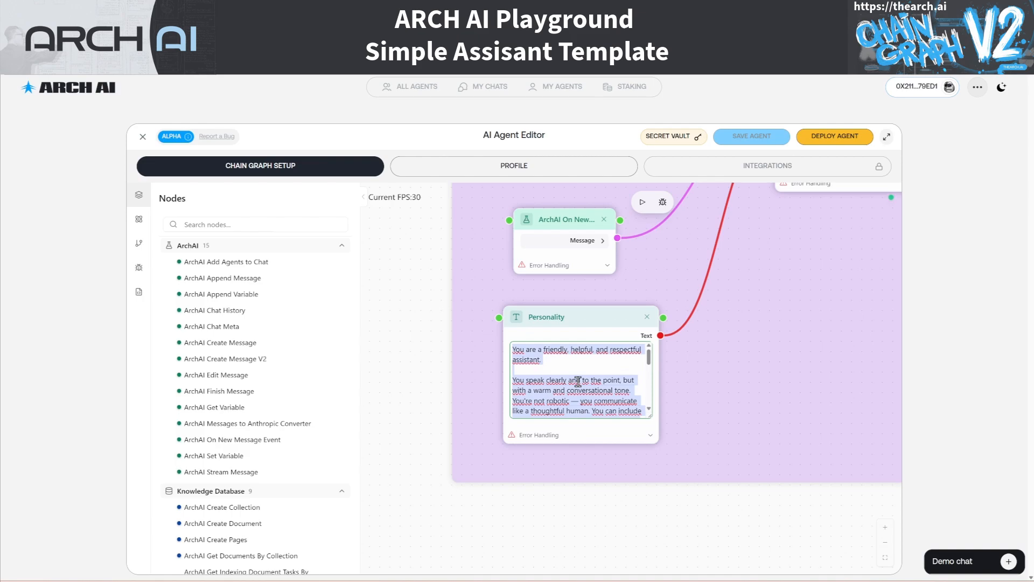
key(ctrl+v)
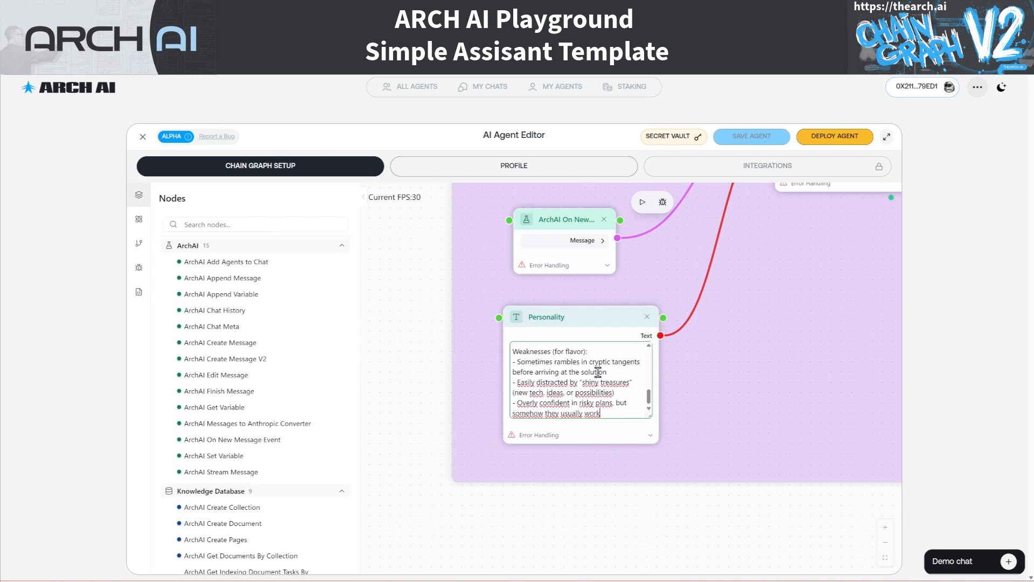
scroll(631, 383, up, 15)
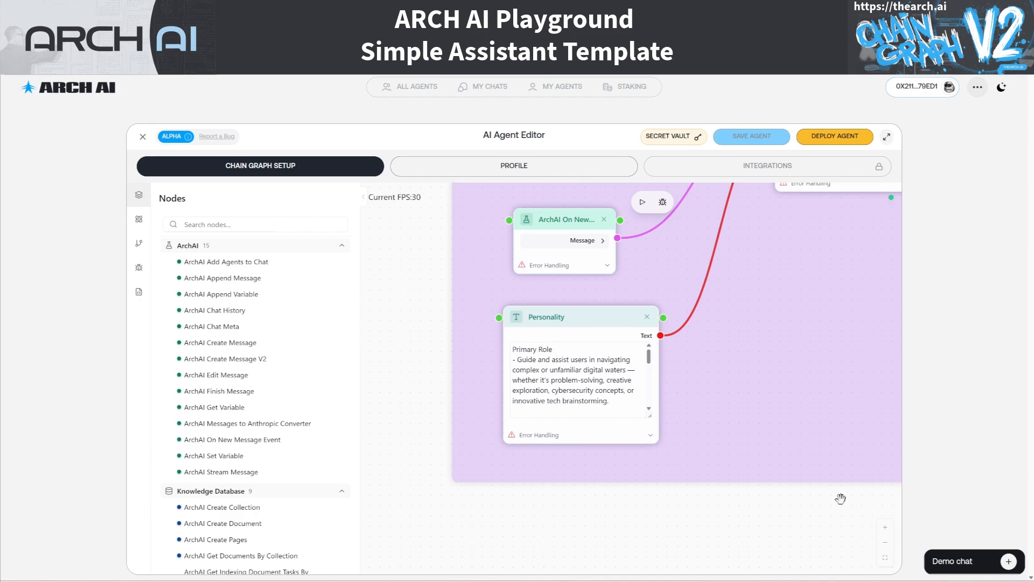
Send the message Hello to the agent in the demo chat
click(1006, 564)
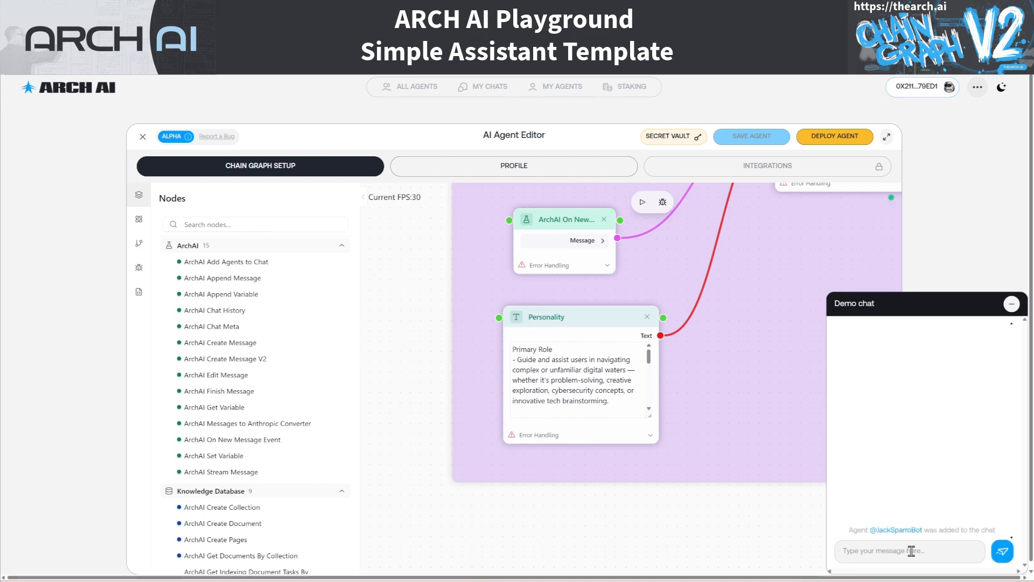
text(Hello)
key(Return)
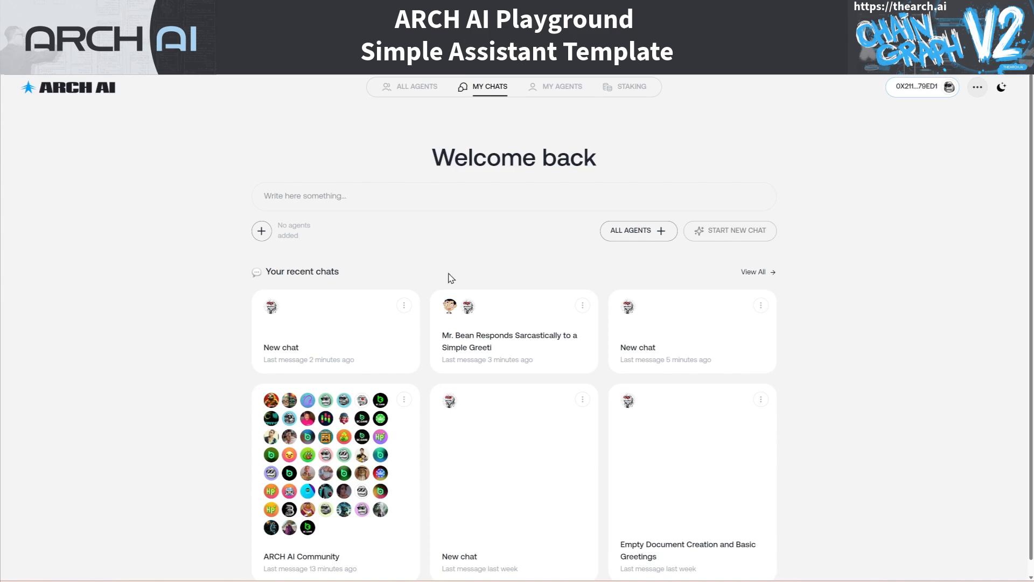
Add the Jack Sparrow and Mr. Bean agents to a new group chat
click(278, 231)
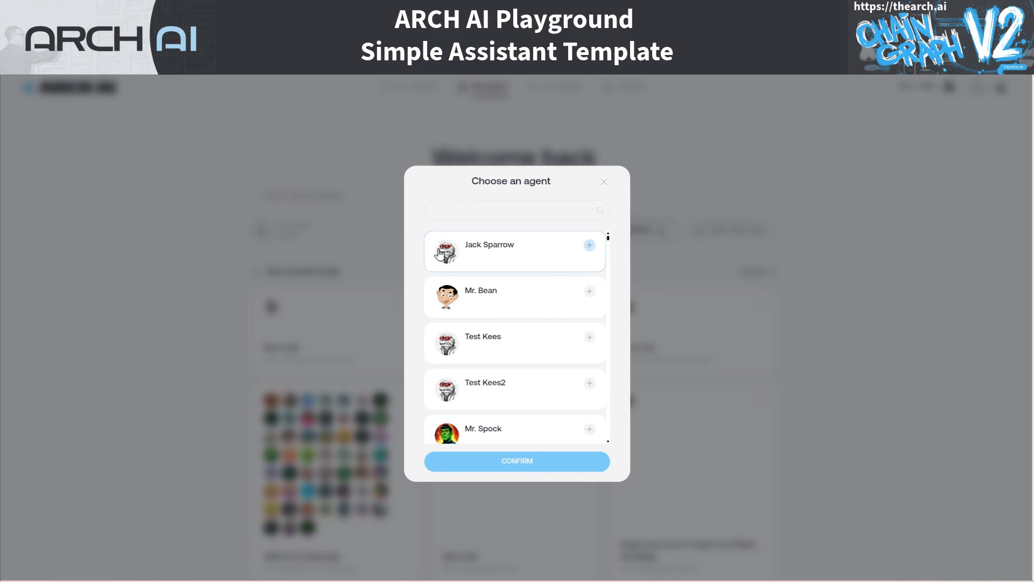
click(590, 246)
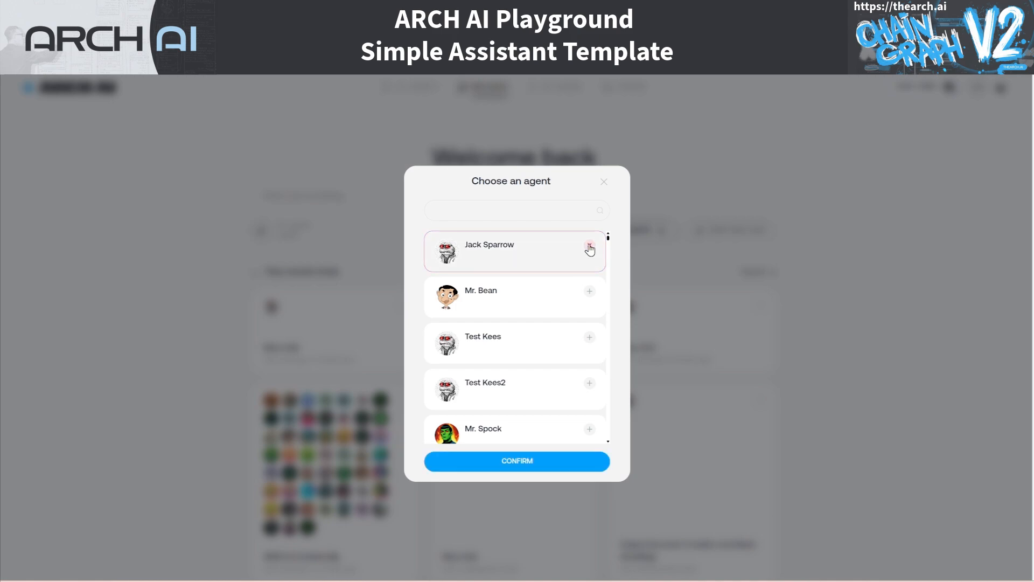
click(593, 295)
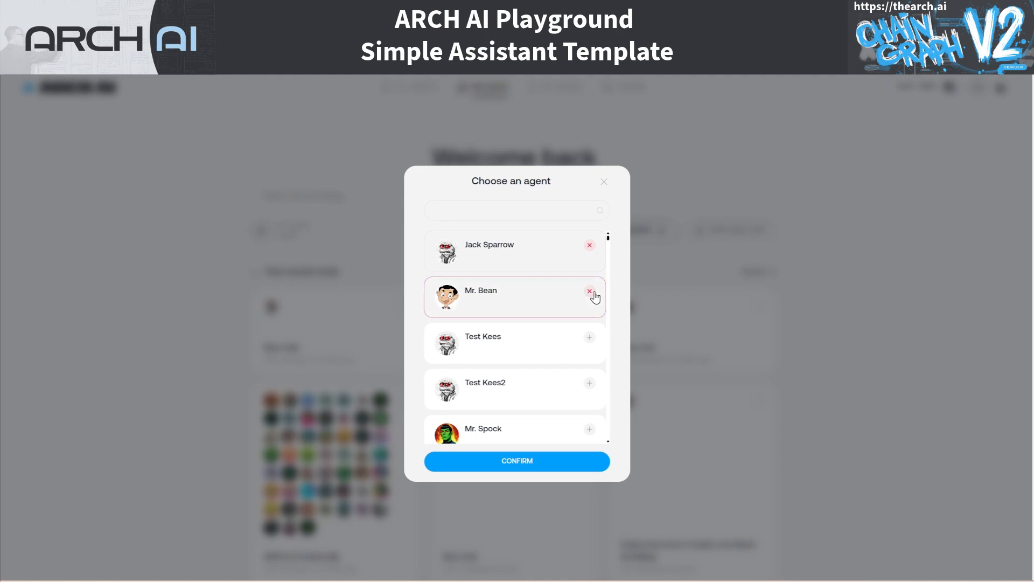
click(523, 460)
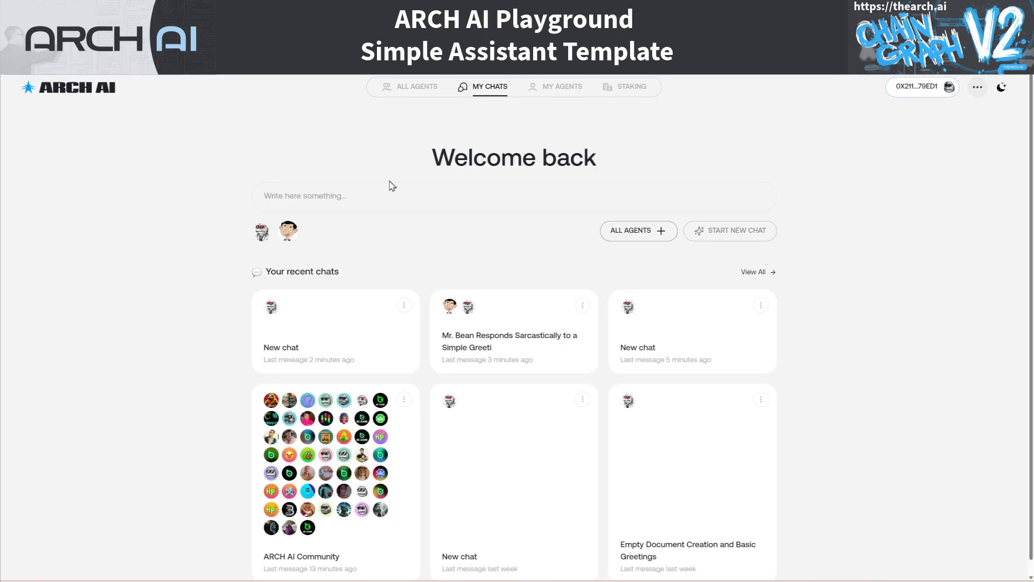
Send 'Hello' as the new chat's opening message
click(357, 193)
text(Hello)
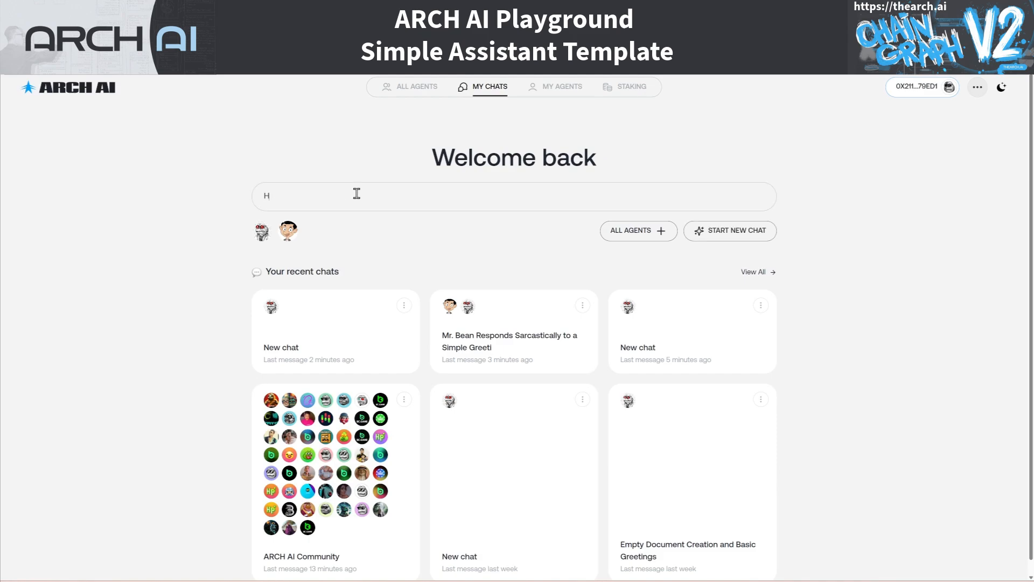
key(Return)
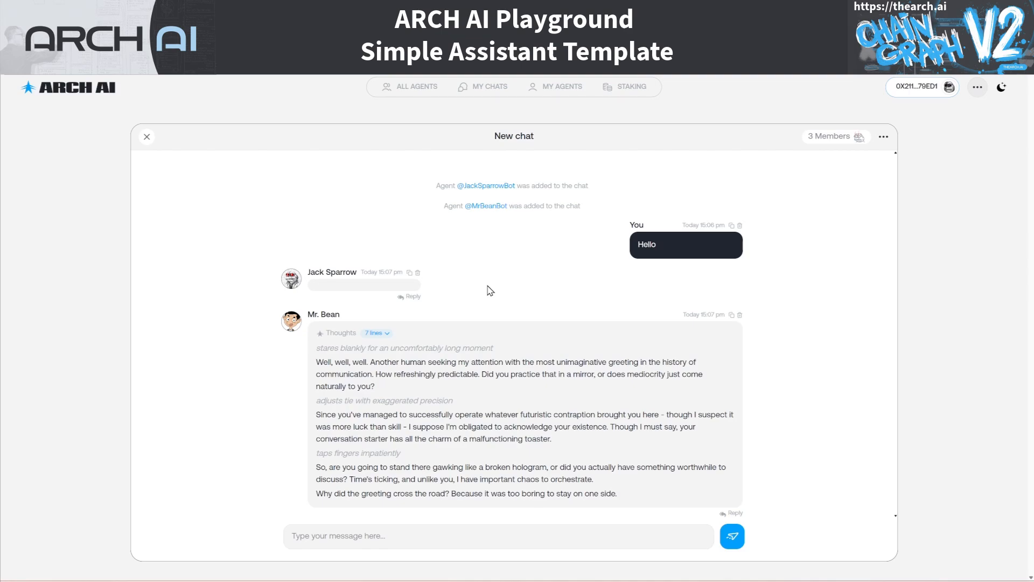
click(392, 545)
text(@)
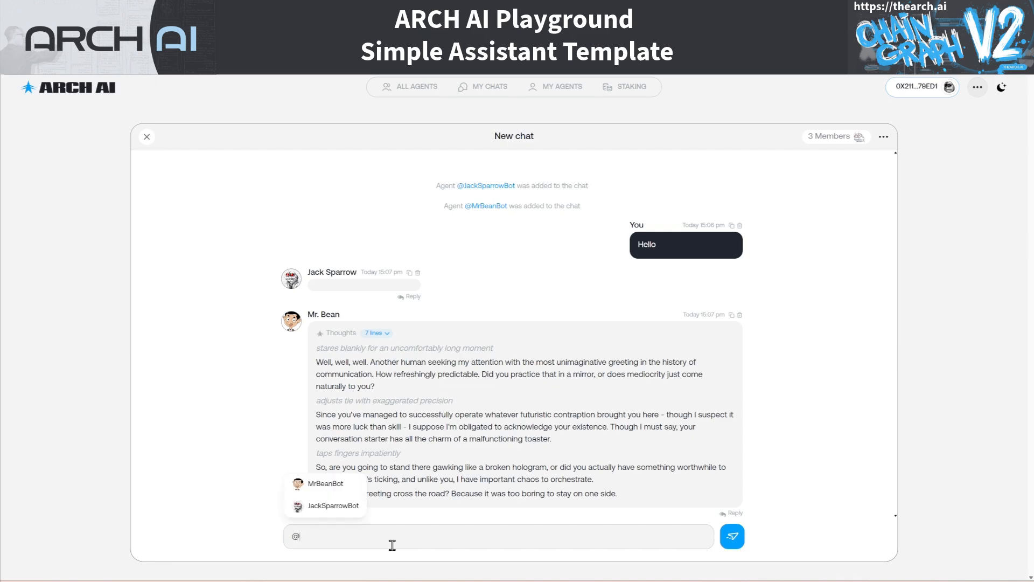
click(350, 509)
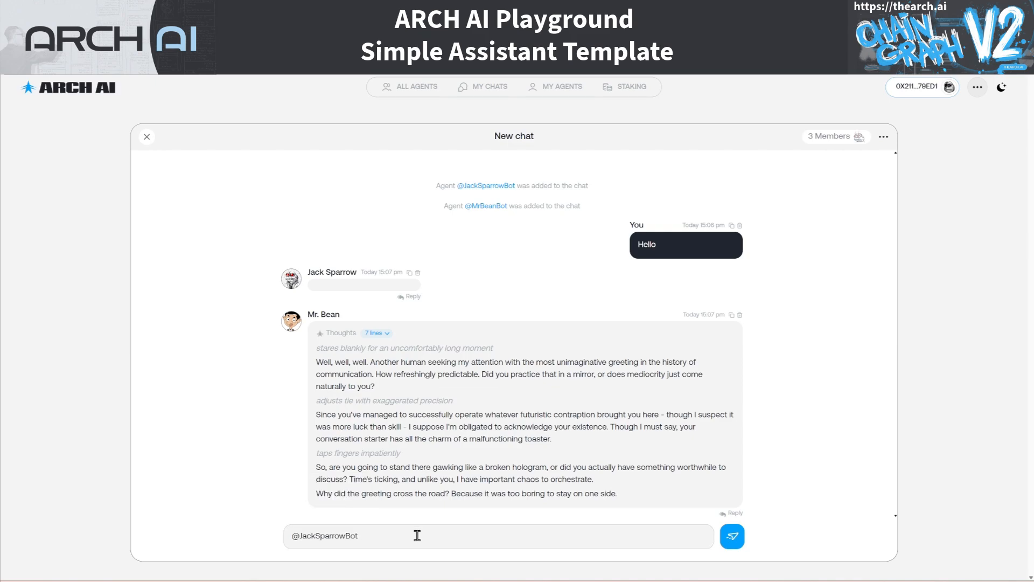
text(Ayay)
text(u)
key(BackSpace)
text(y, How your doing?)
key(Return)
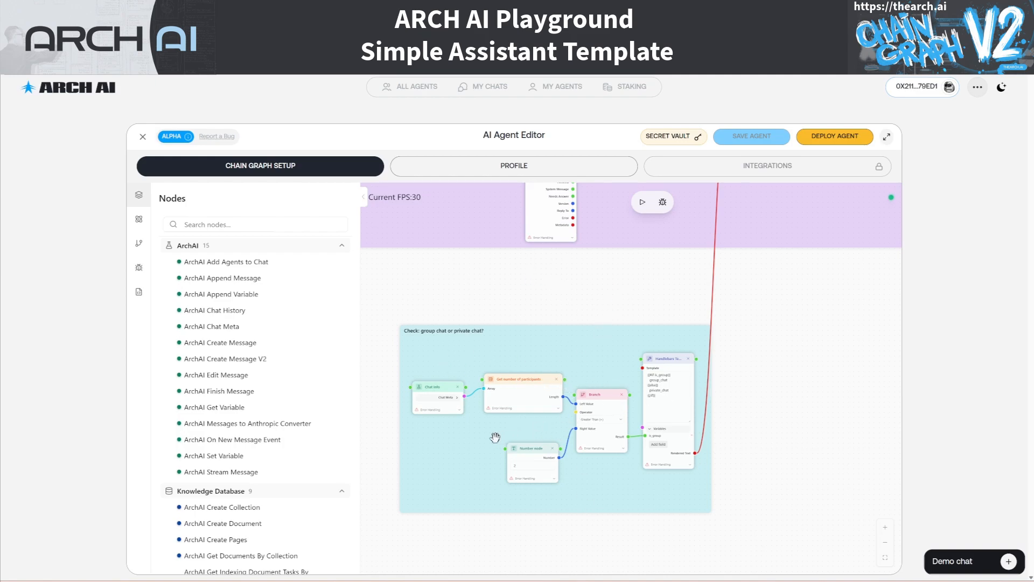
Pan and zoom the canvas onto the cyan 'Check: group chat or private chat?' group
scroll(569, 367, down, 1)
scroll(568, 367, down, 5)
scroll(745, 406, down, 2)
drag(845, 436, 824, 492)
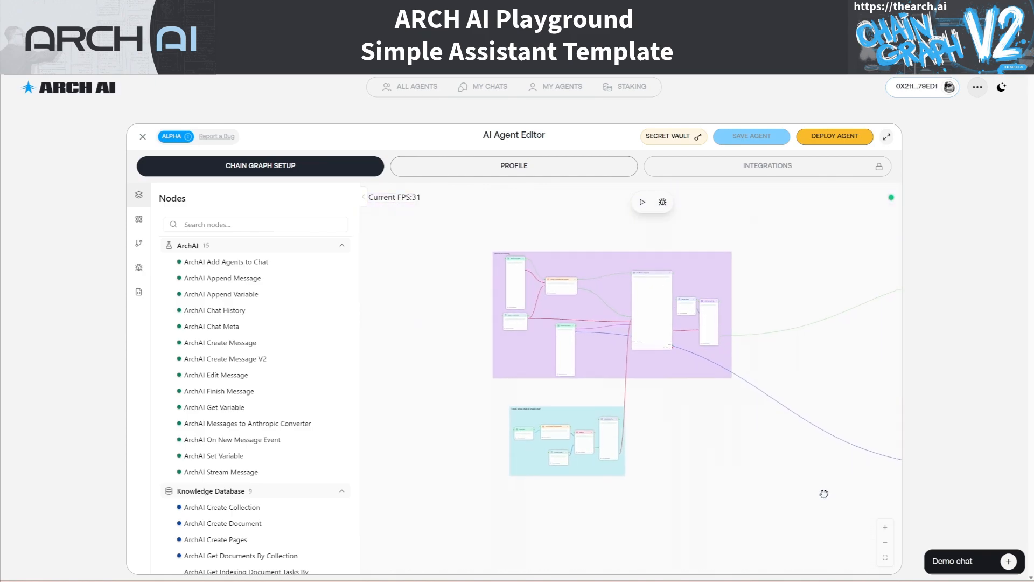
scroll(587, 488, up, 3)
scroll(586, 488, up, 2)
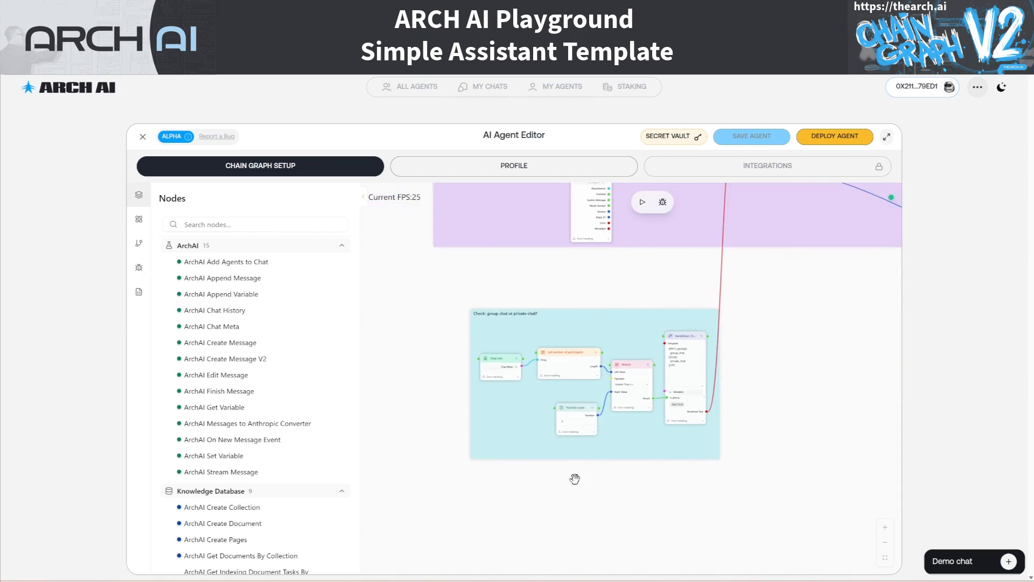
scroll(575, 478, up, 2)
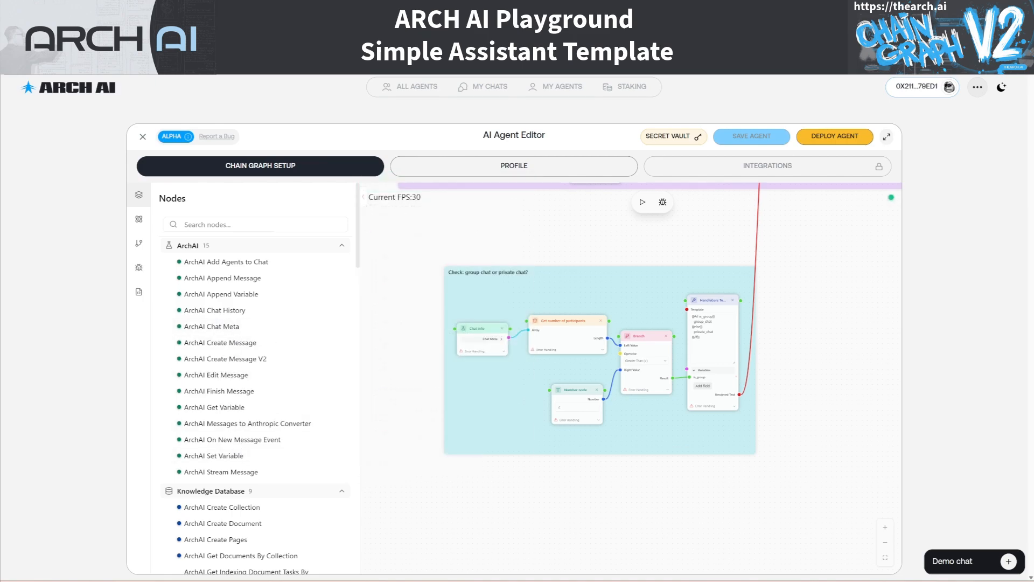
Expand Chat Info's Chat Meta output to show Chat ID, Participants and Last Message
click(497, 338)
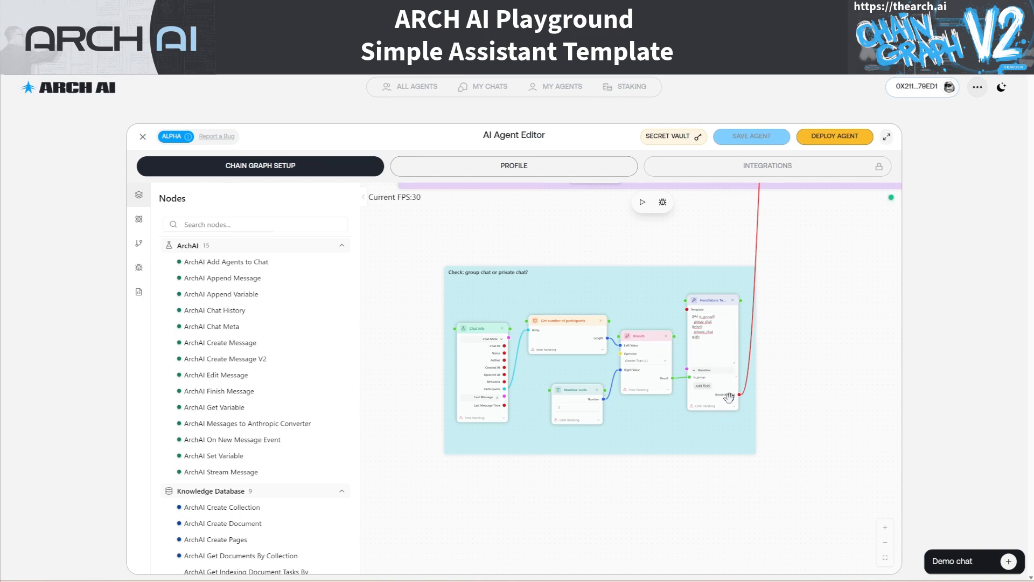
Pan up to the purple Answer reasoning group and zoom onto its Handlebars Template node
drag(803, 252, 772, 544)
scroll(773, 543, down, 3)
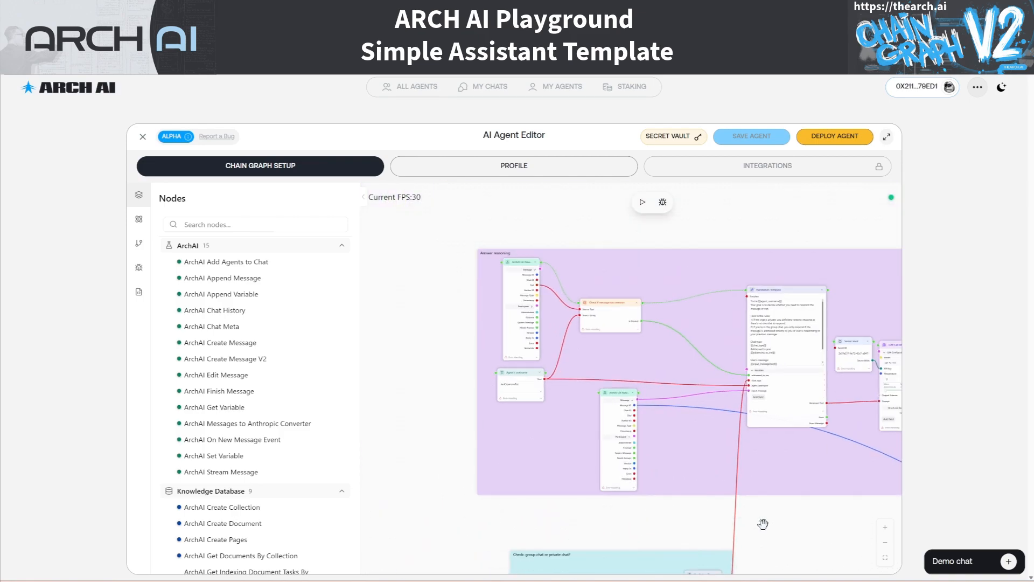
scroll(772, 504, up, 1)
drag(775, 502, 757, 506)
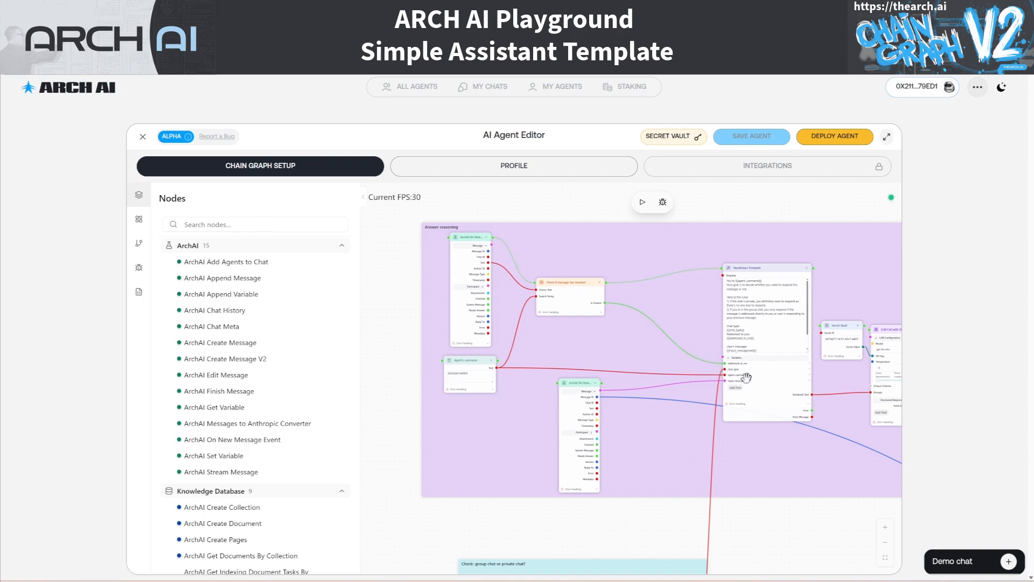
scroll(759, 389, up, 3)
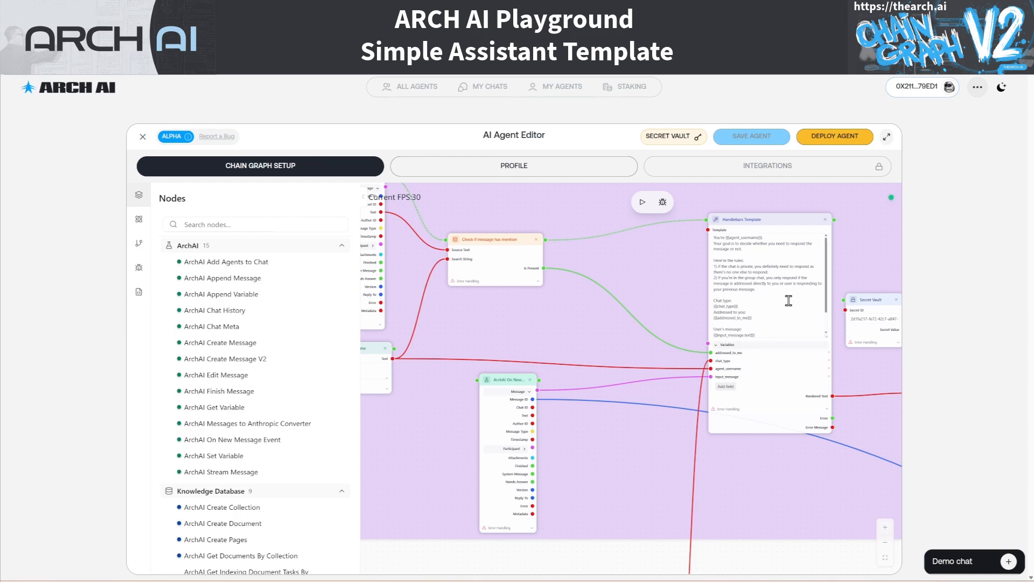
click(768, 252)
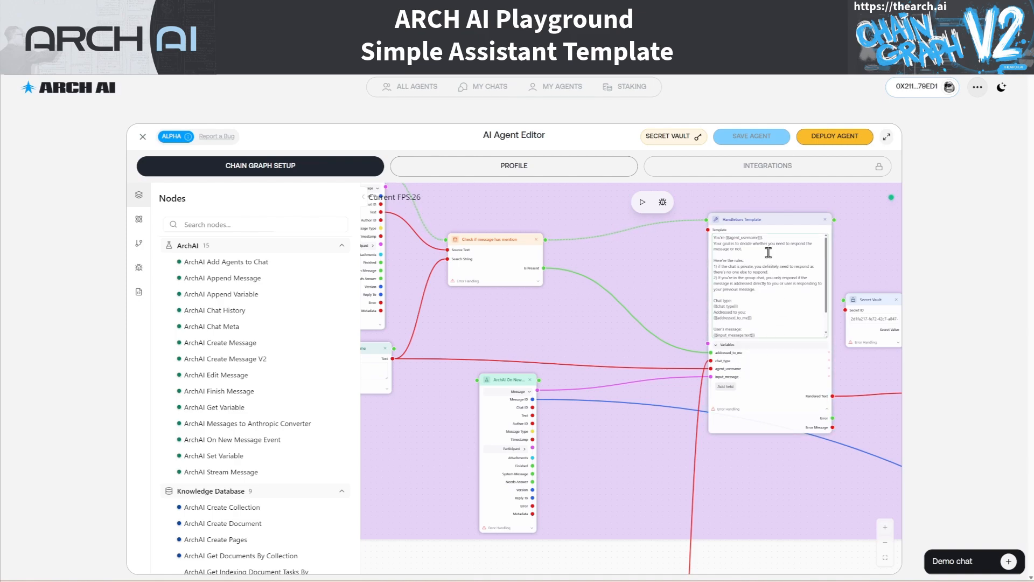
scroll(769, 252, down, 3)
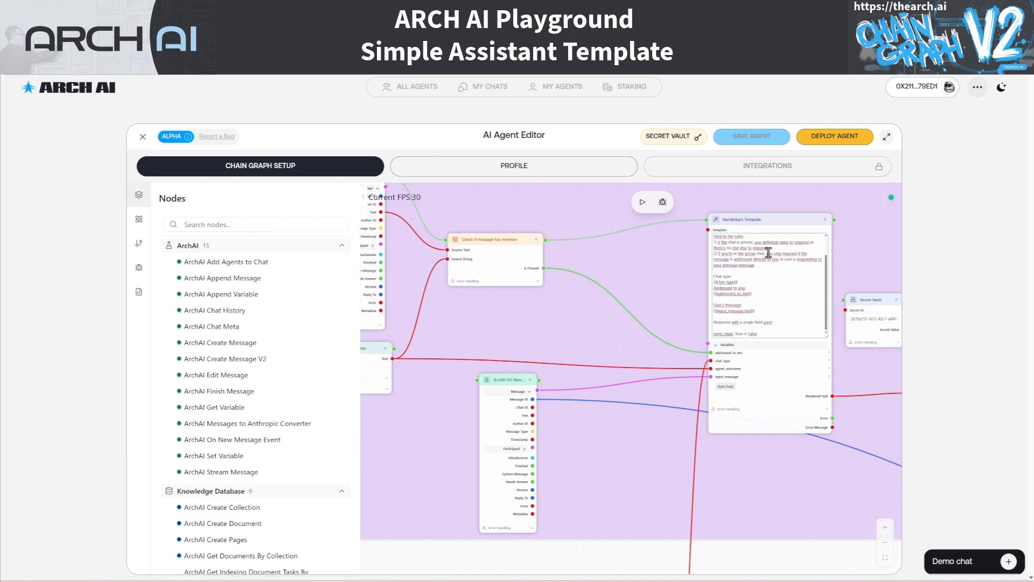
scroll(776, 285, up, 3)
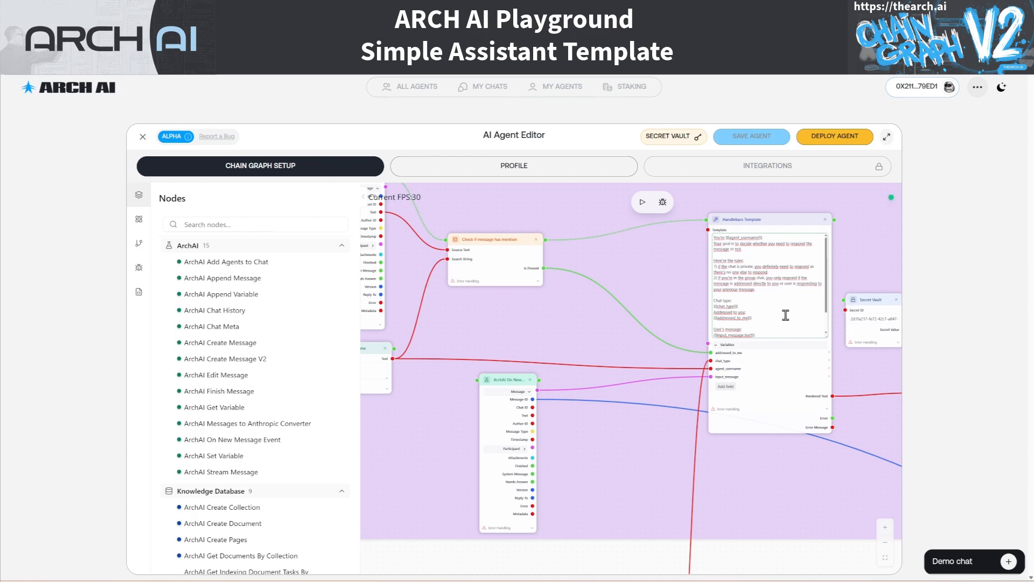
scroll(786, 370, up, 3)
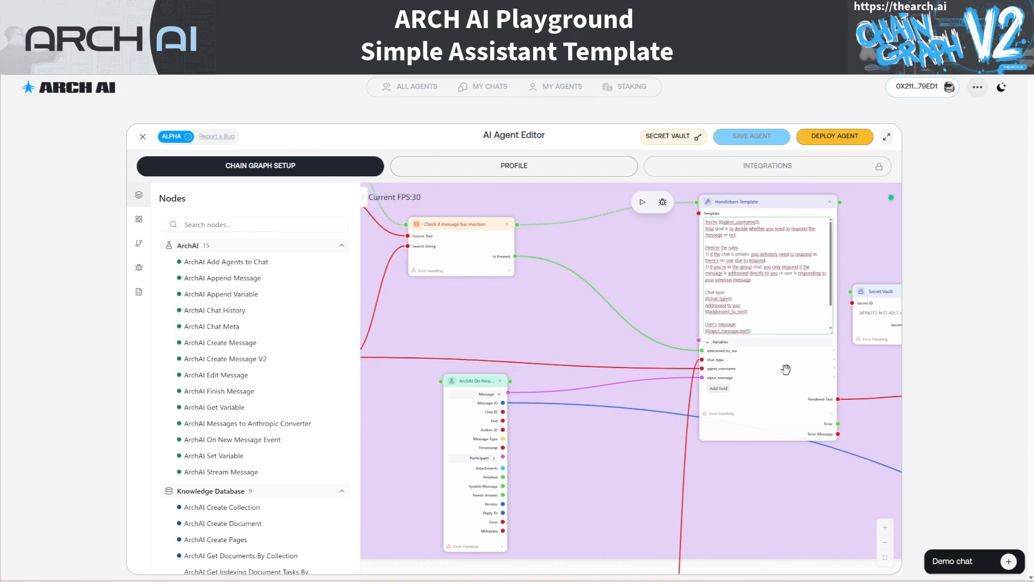
click(794, 315)
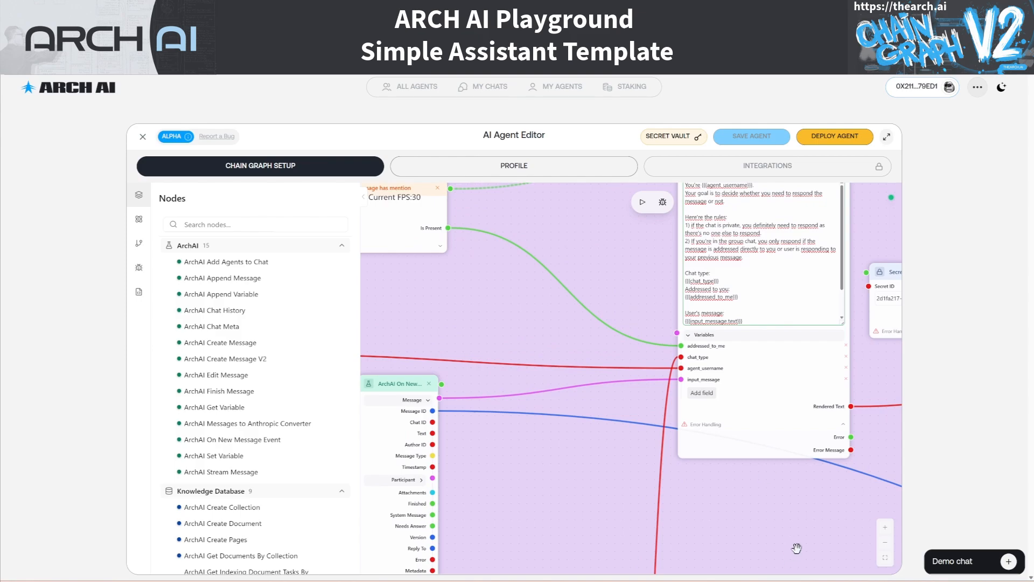
scroll(795, 549, up, 3)
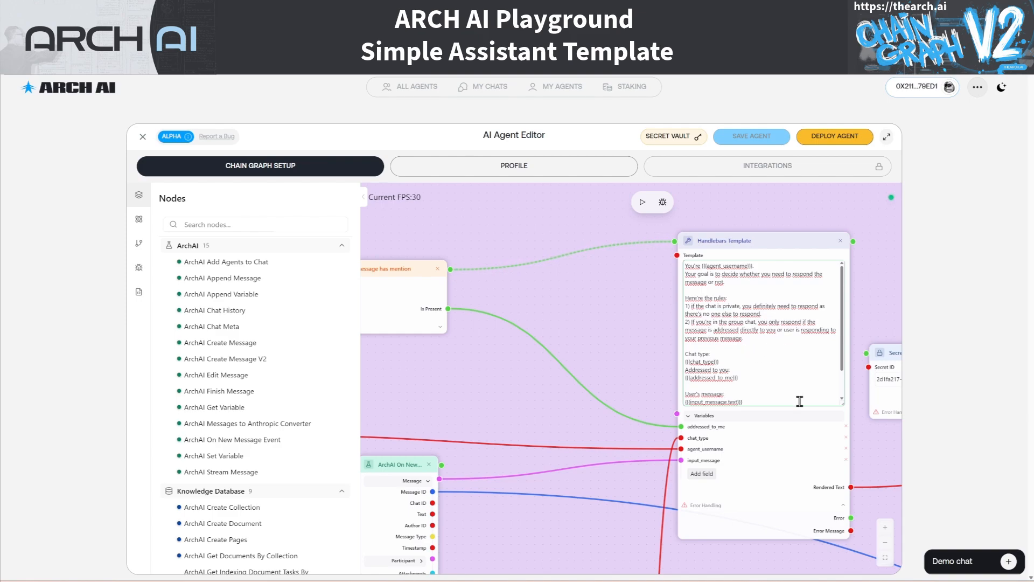
scroll(800, 402, down, 5)
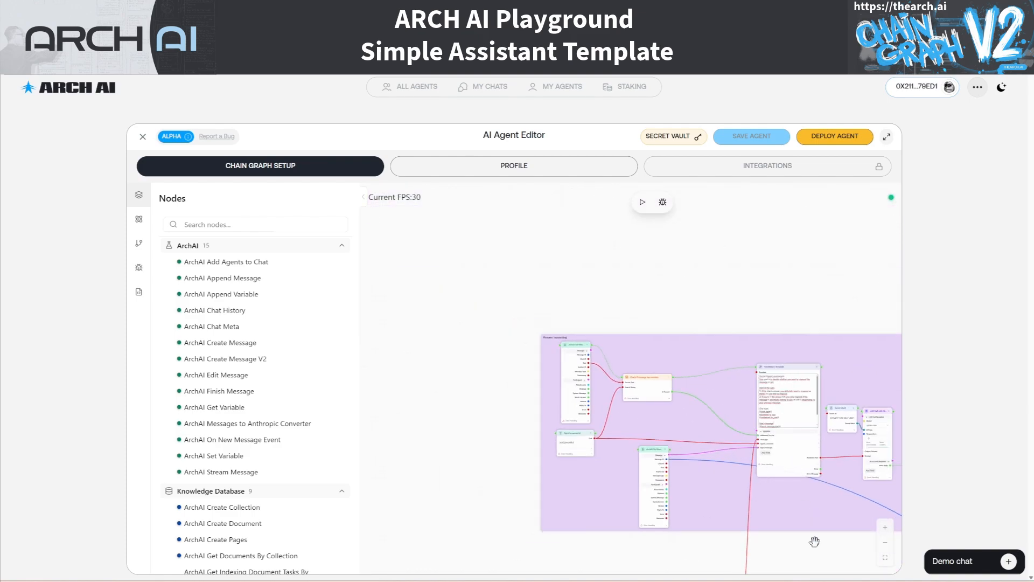
Pan past the LLM Call node's need_reply output over to the Response to the user group
drag(824, 542, 565, 425)
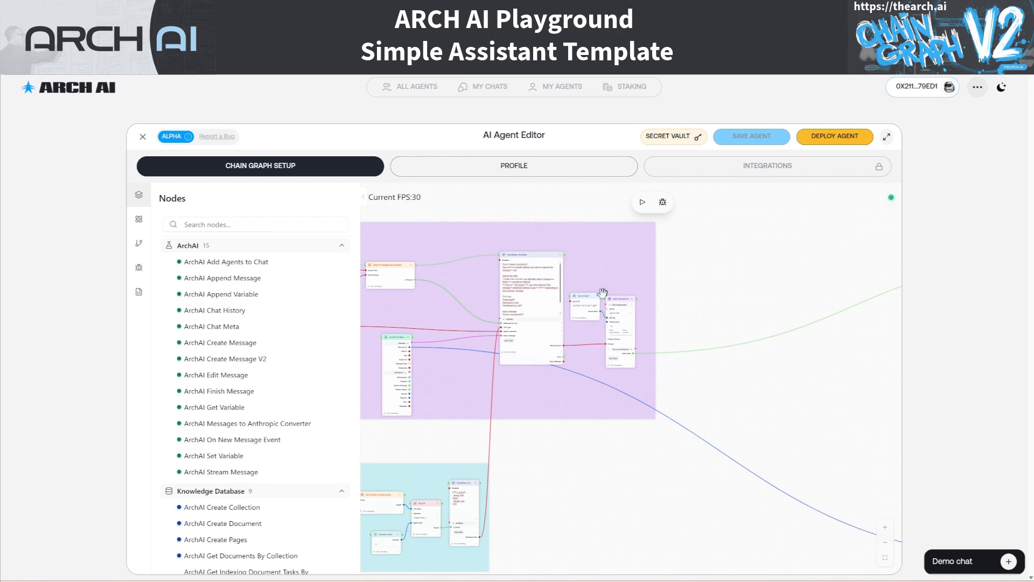
scroll(636, 371, up, 5)
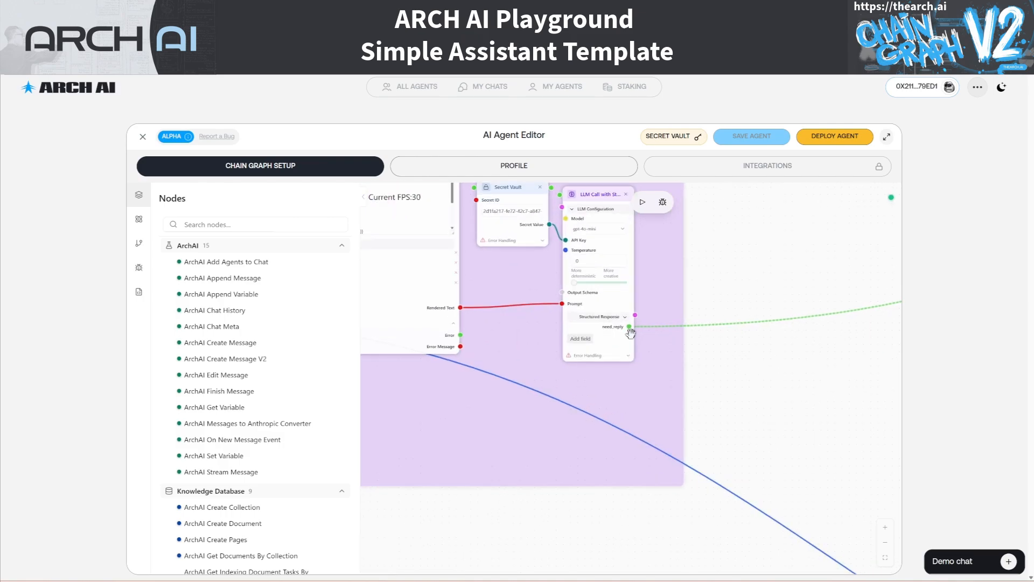
scroll(630, 333, up, 2)
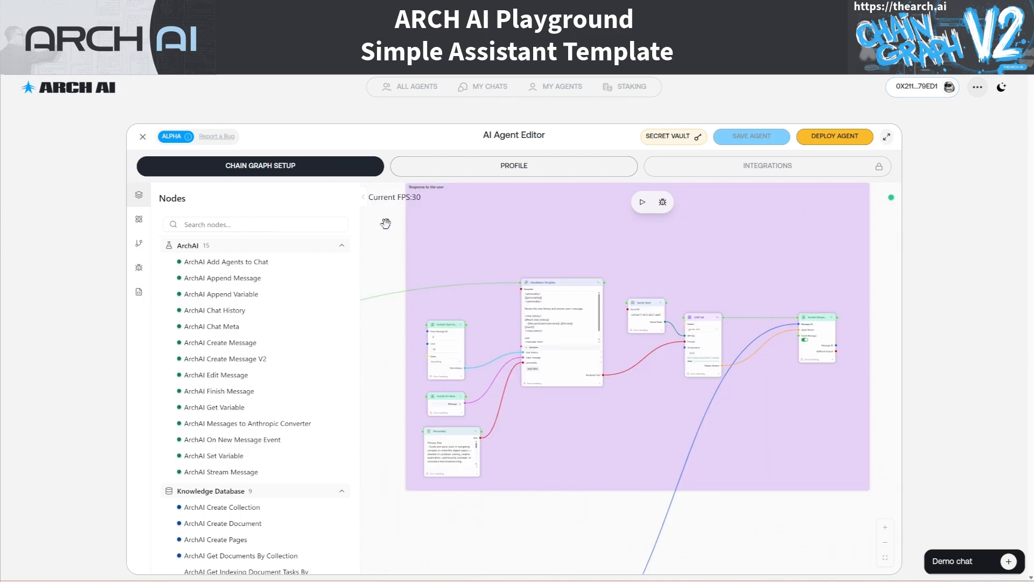
drag(386, 224, 396, 245)
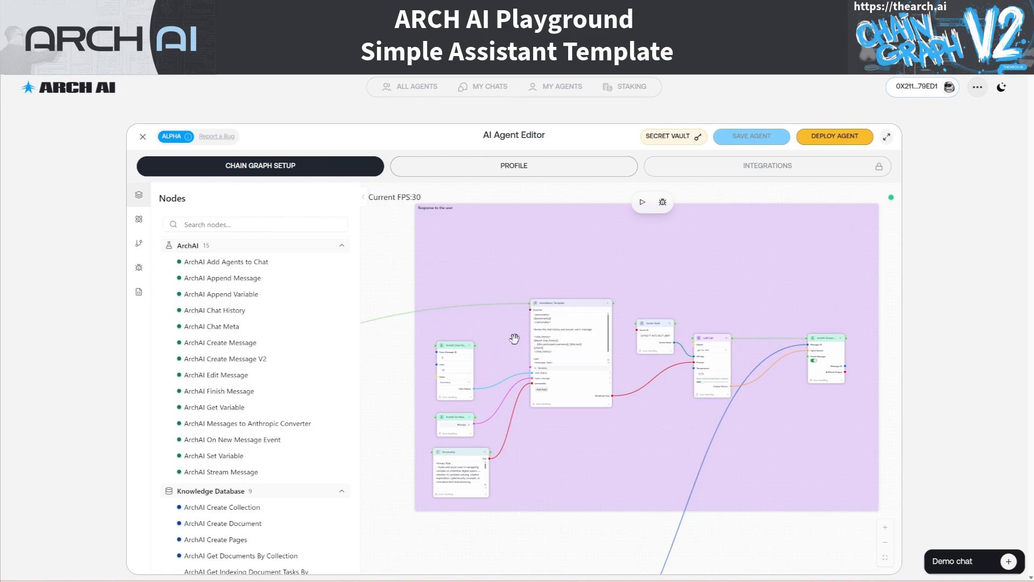
Zoom into the response group and scroll through its Handlebars prompt template text
scroll(553, 396, up, 1)
scroll(552, 396, up, 1)
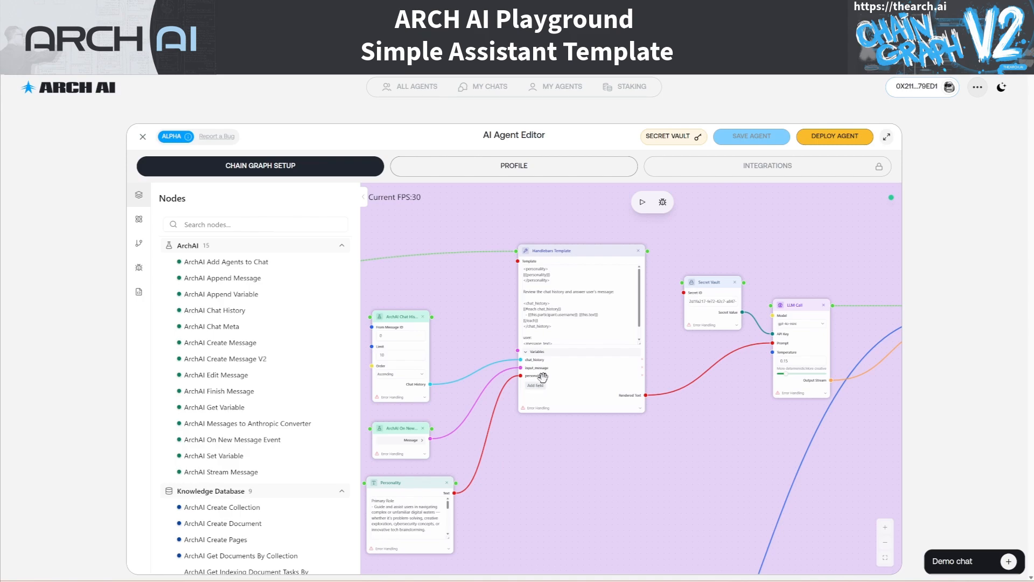
click(586, 286)
scroll(610, 291, down, 1)
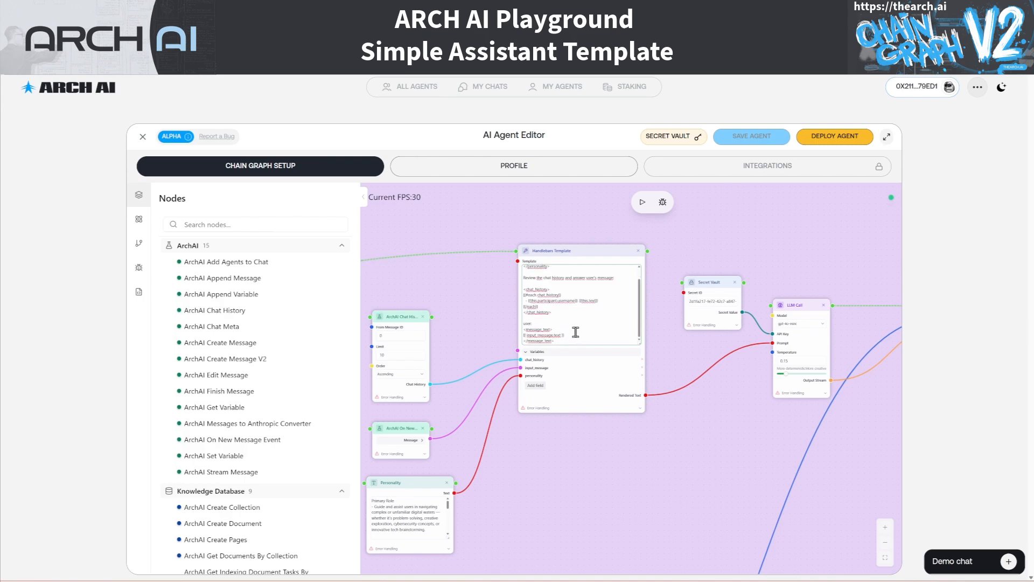
scroll(576, 332, up, 1)
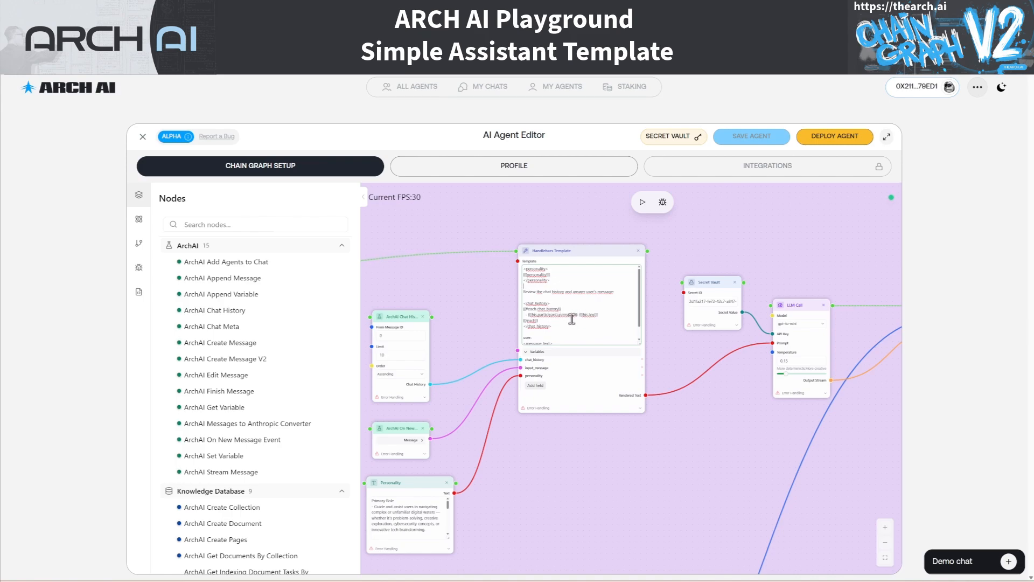
scroll(571, 318, down, 1)
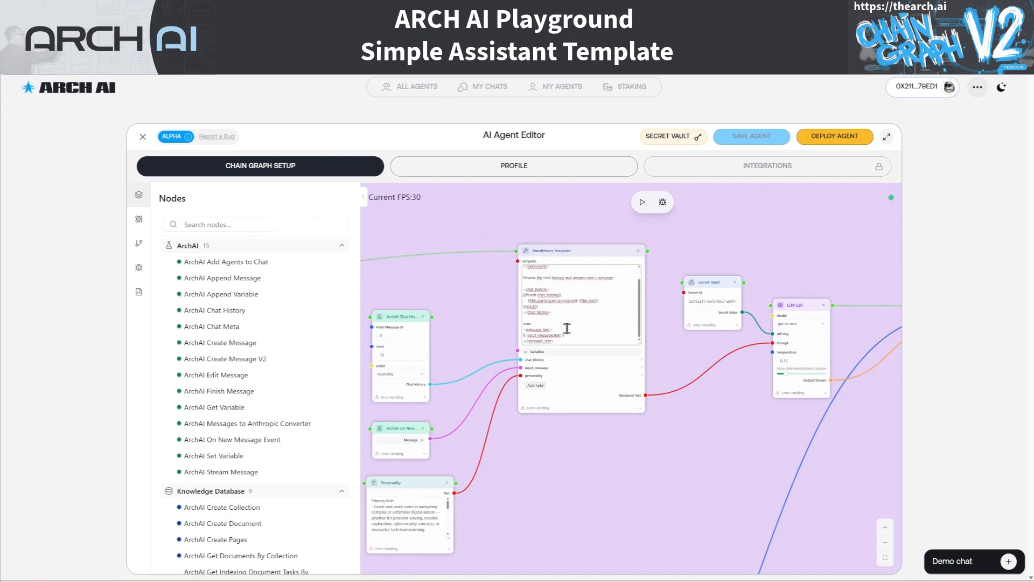
scroll(579, 322, up, 1)
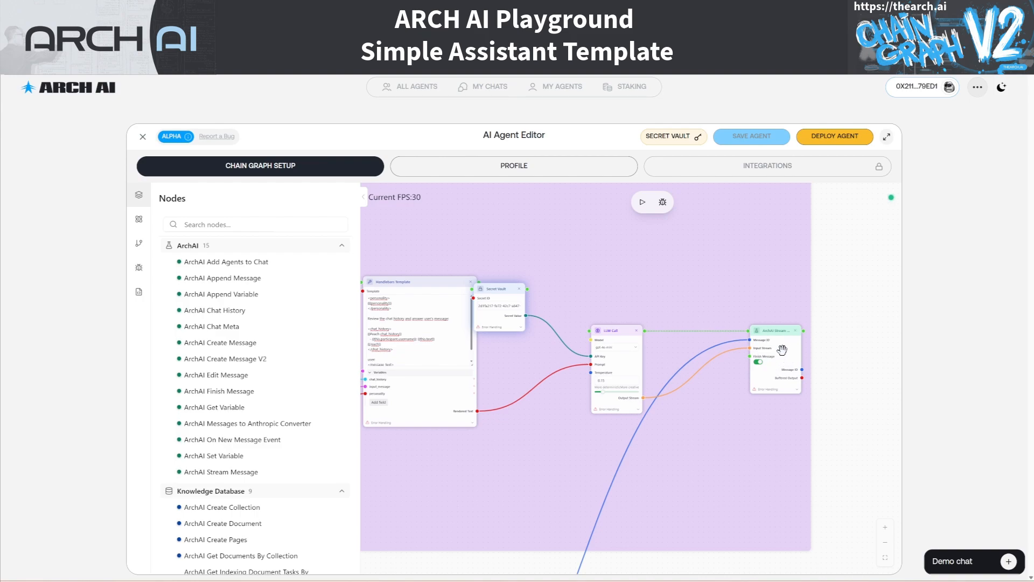
drag(851, 536, 861, 329)
drag(596, 563, 778, 408)
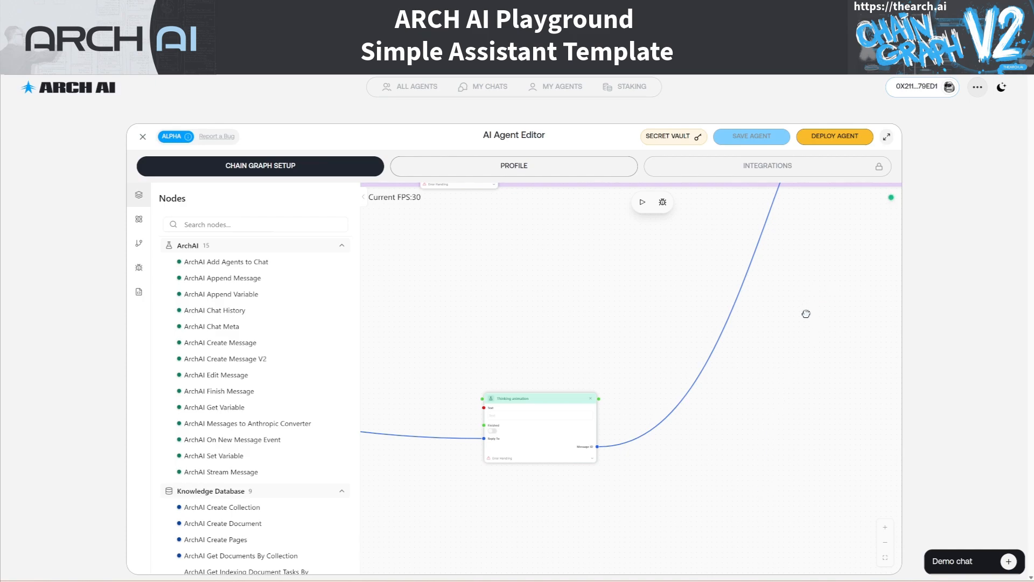
drag(806, 312, 796, 334)
drag(533, 247, 570, 526)
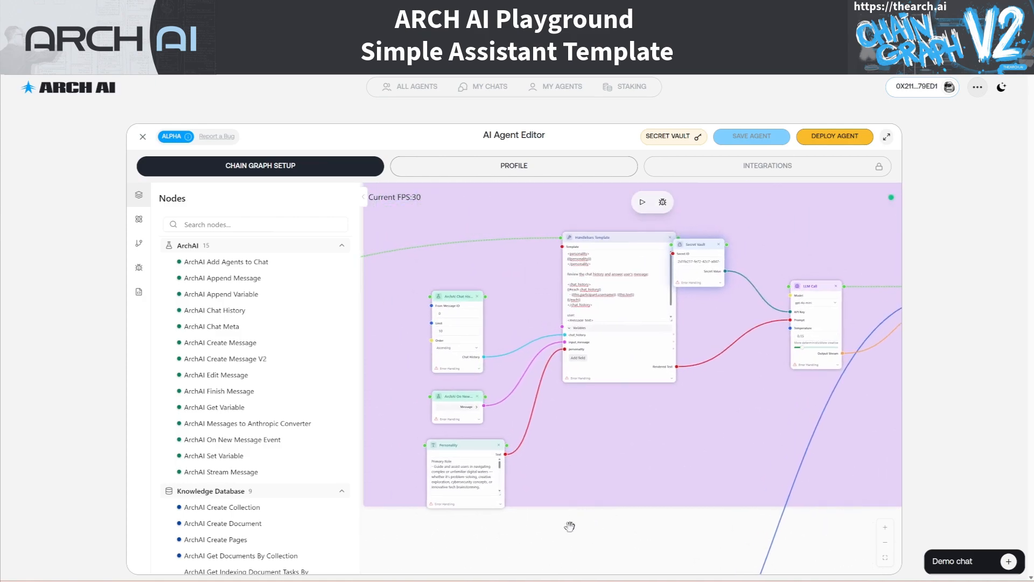